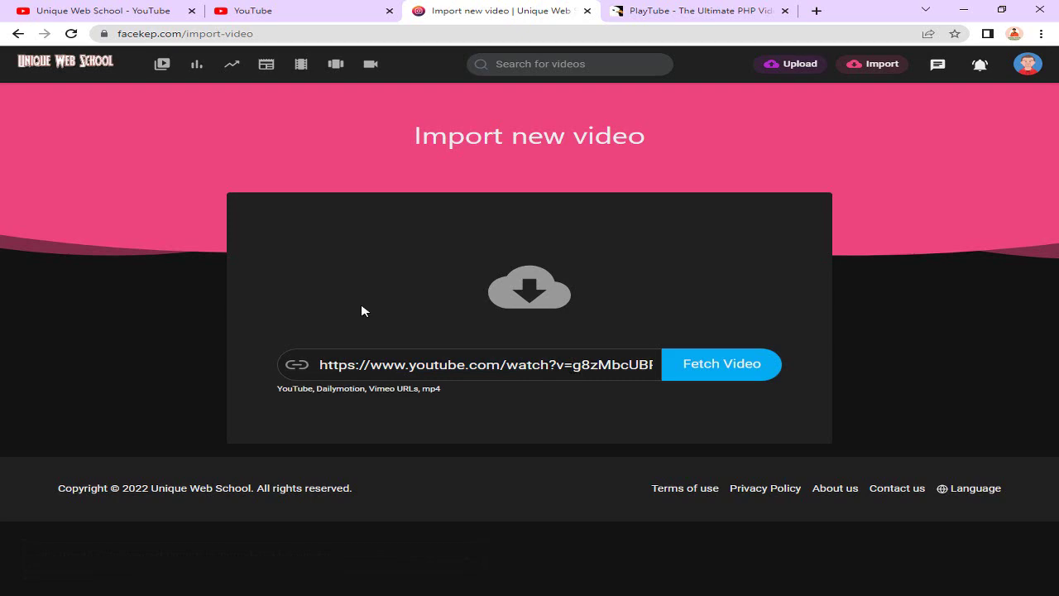
Close the spare YouTube page, open the video site's home page and look through its video sections.
left_click(331, 11)
left_click(390, 10)
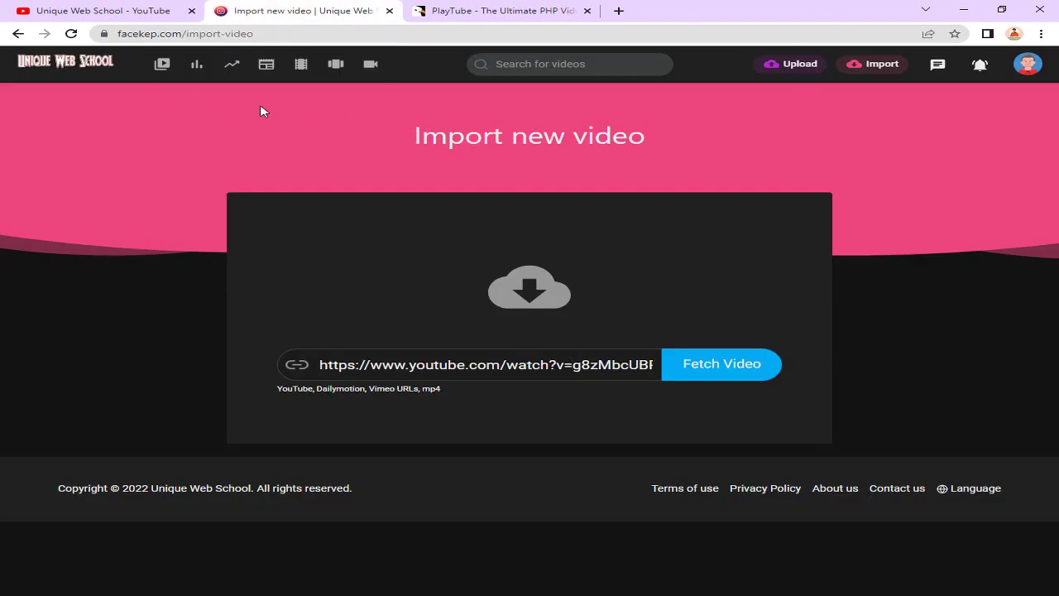
left_click(103, 77)
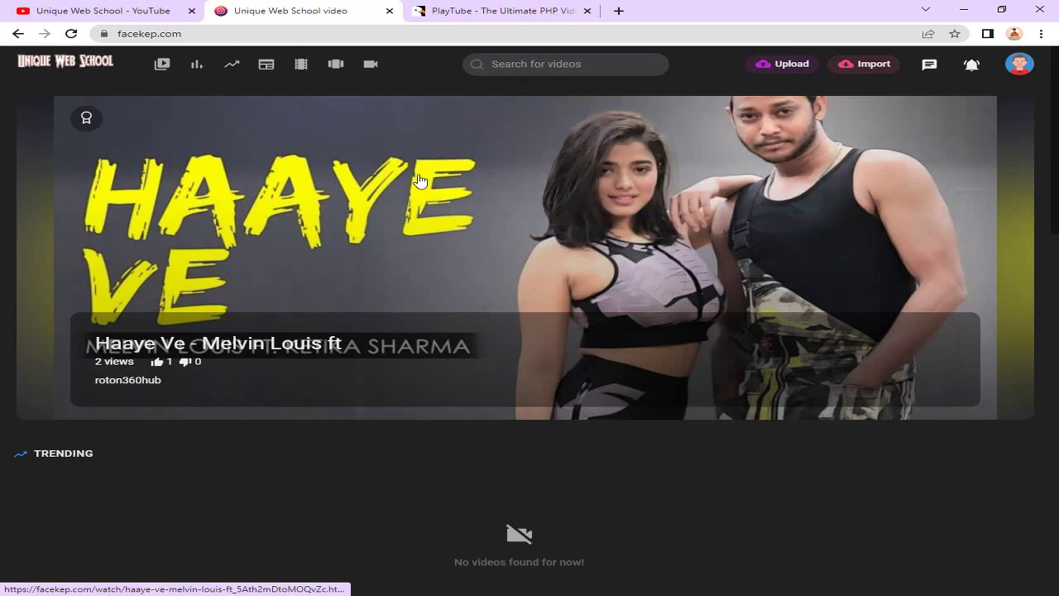
scroll(417, 228, "down", 3)
scroll(418, 227, "down", 9)
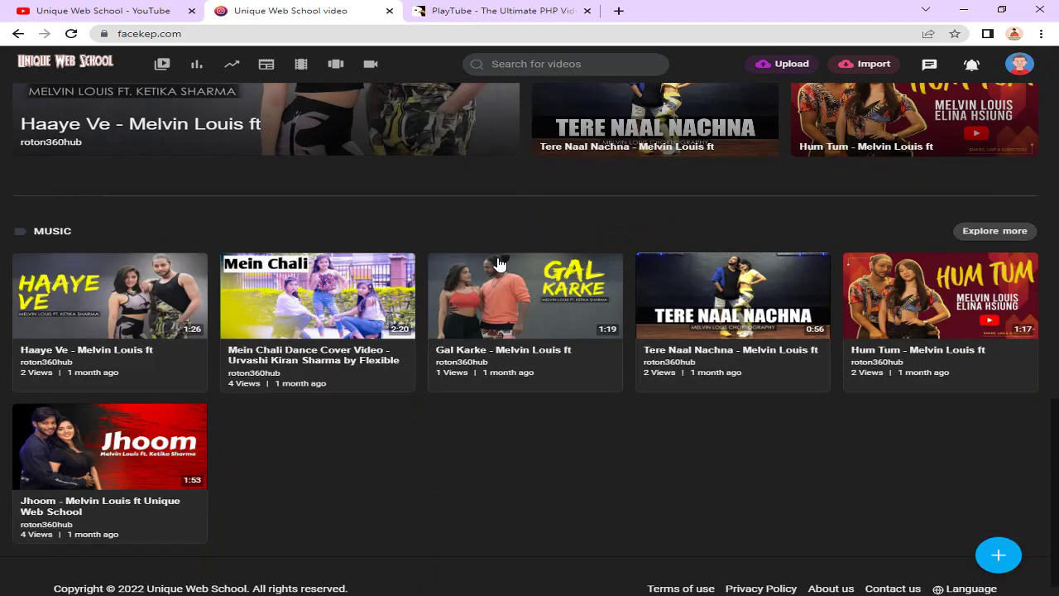
scroll(437, 224, "up", 3)
scroll(513, 206, "up", 9)
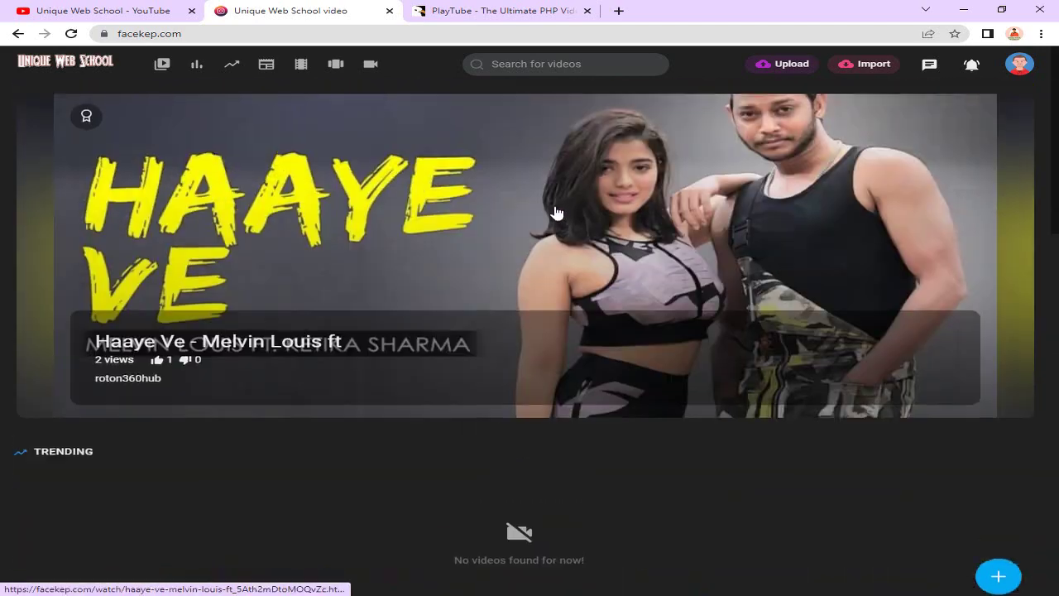
Review the PlayTube script page on CodeCanyon and the channel's PlayTube install video, and close the CodeCanyon page.
left_click(488, 10)
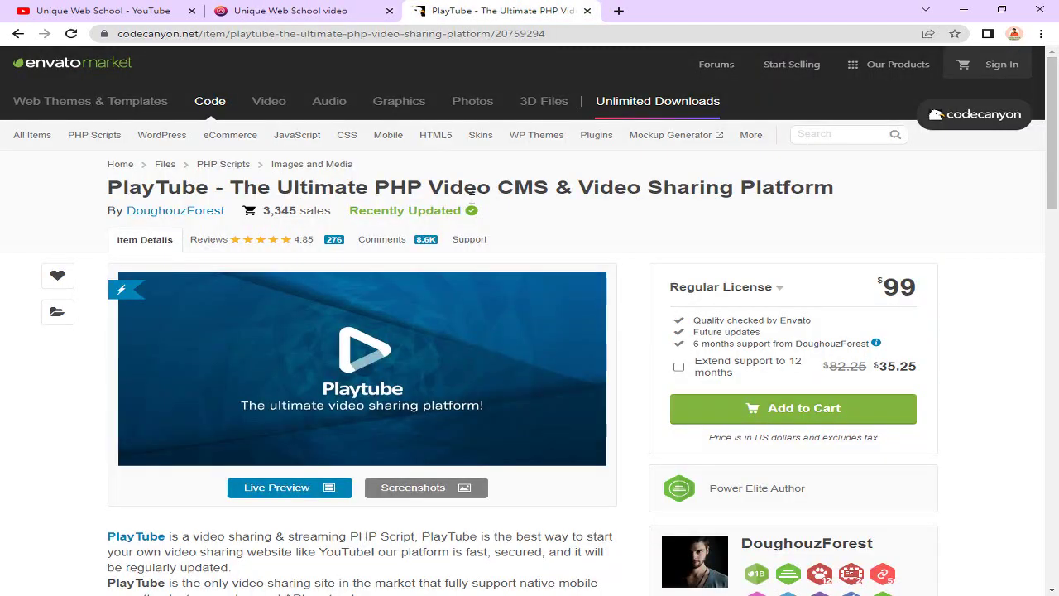
left_click(55, 8)
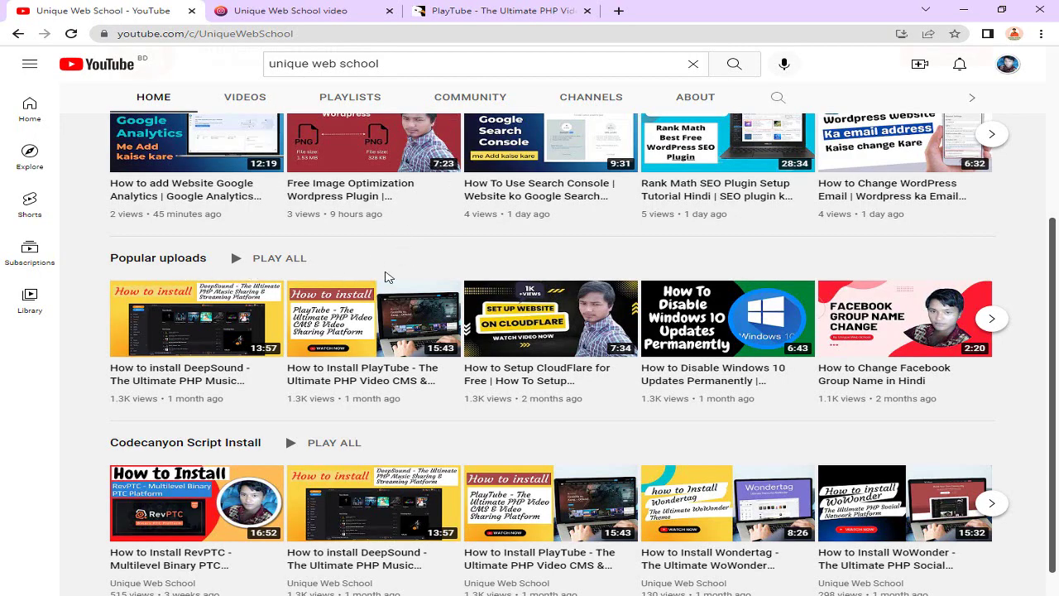
mouse_move(302, 382)
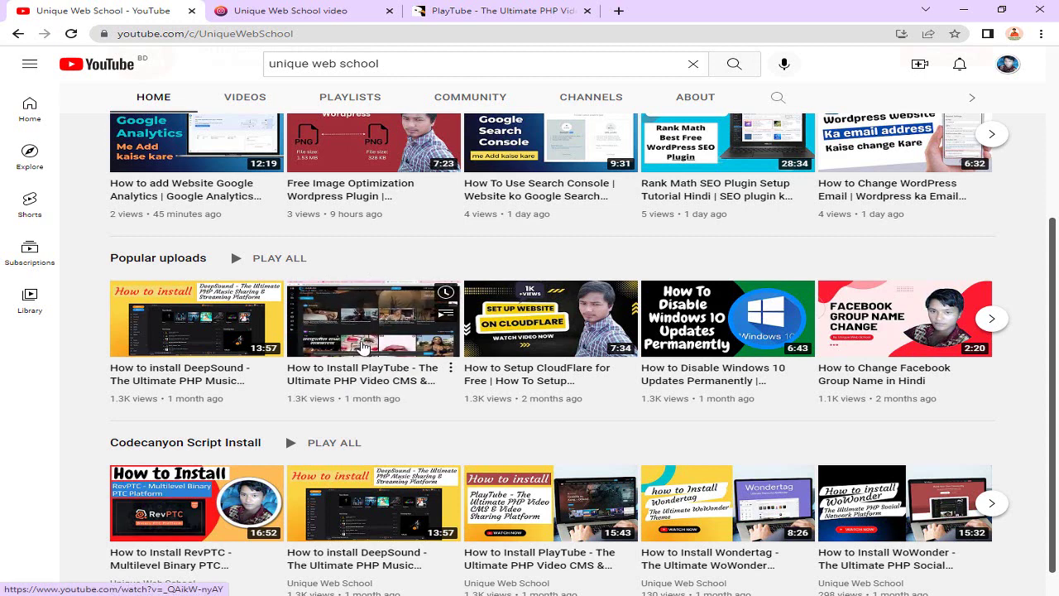
left_click(310, 7)
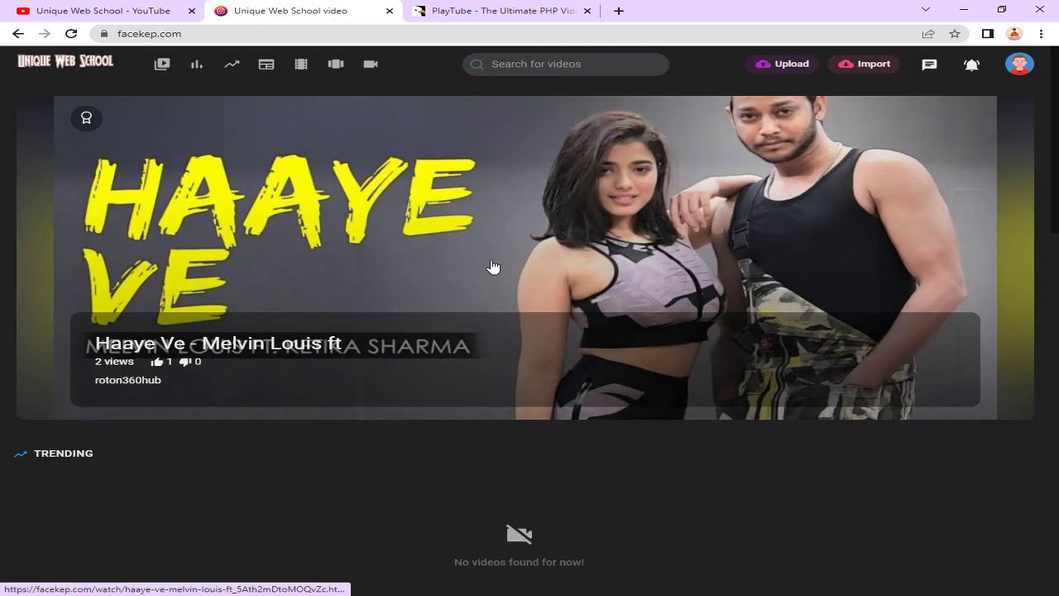
left_click(489, 17)
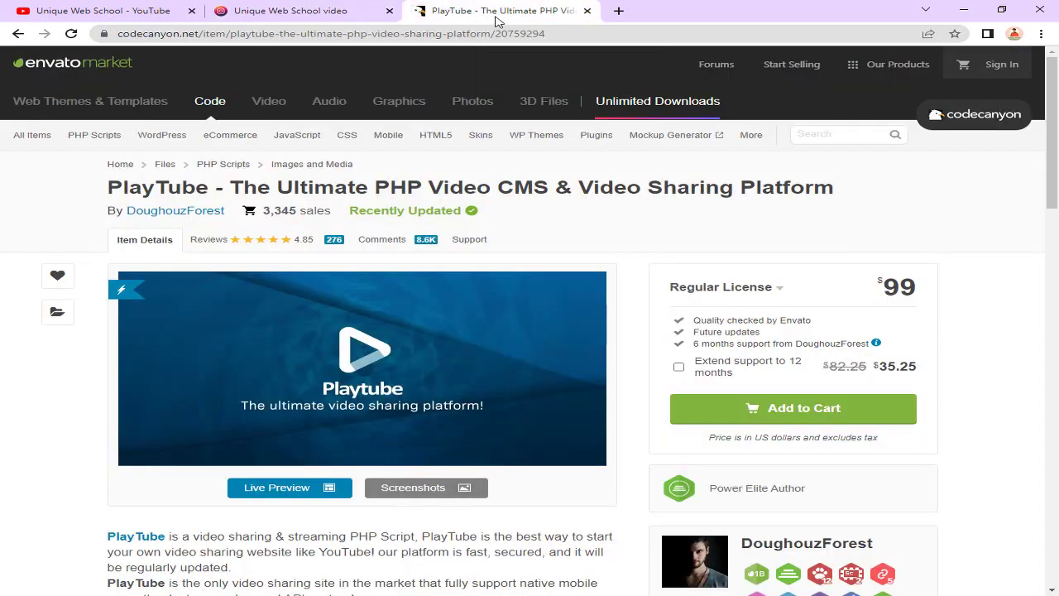
left_click(588, 10)
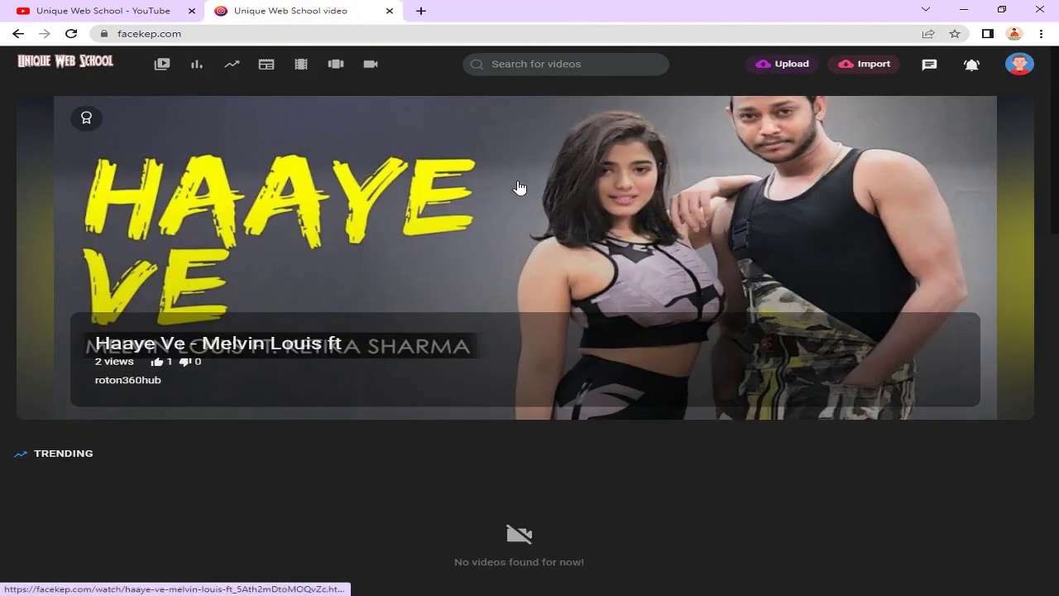
Open the Website Information settings in the video site's Admin Panel.
left_click(1022, 66)
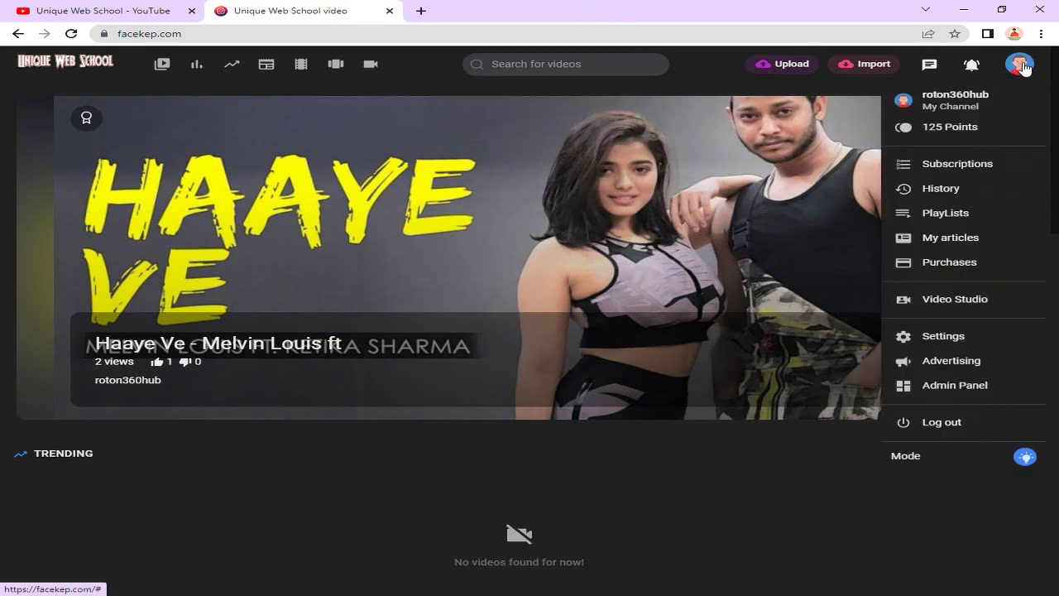
left_click(967, 388)
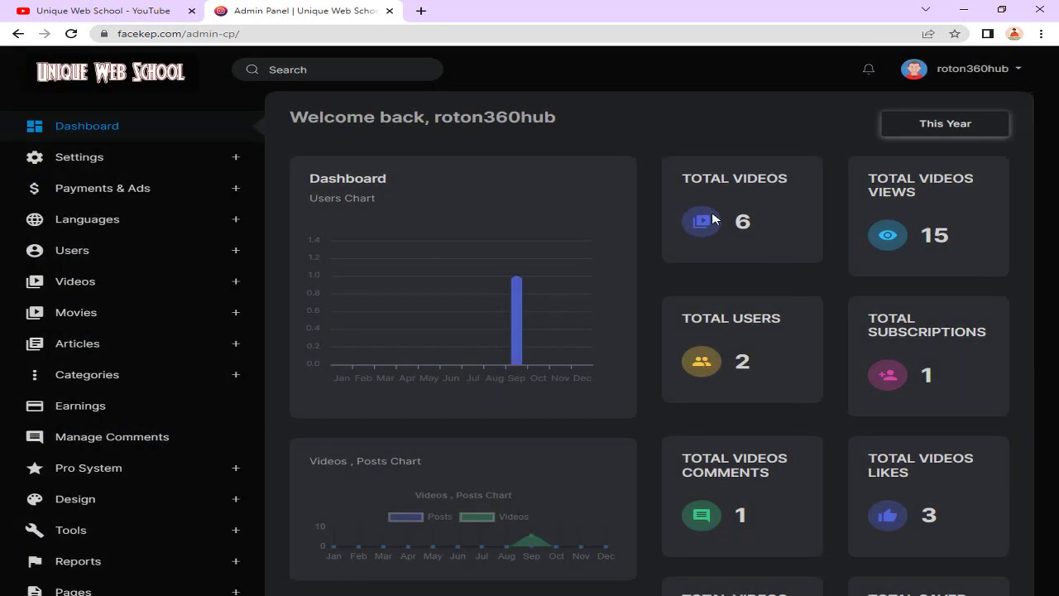
left_click(110, 160)
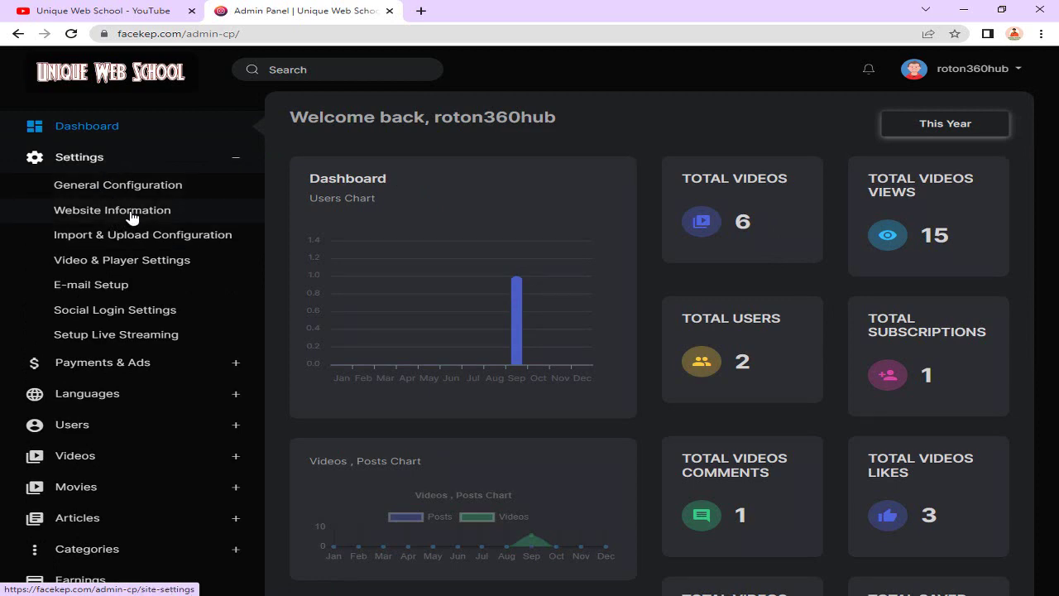
left_click(135, 214)
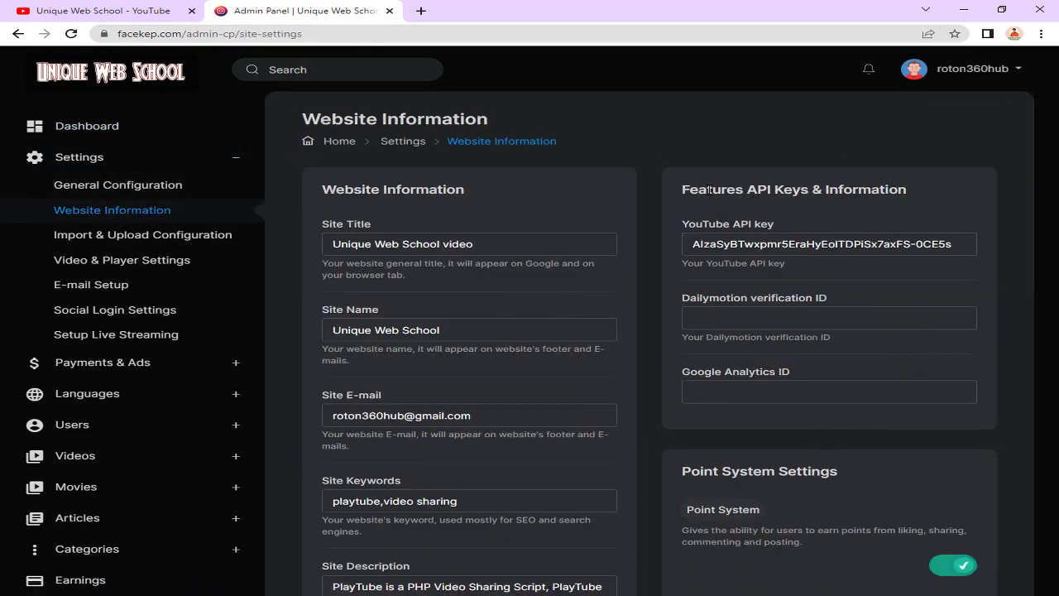
Examine the YouTube API key field under Features API Keys & Information.
left_click_drag(685, 188, 916, 194)
left_click(917, 194)
left_click_drag(693, 189, 767, 191)
left_click_drag(693, 234, 771, 229)
left_click(794, 220)
left_click_drag(962, 244, 705, 244)
left_click(693, 244)
mouse_move(693, 244)
left_mouse_down()
mouse_move(952, 242)
mouse_move(690, 245)
left_mouse_up()
left_click(692, 244)
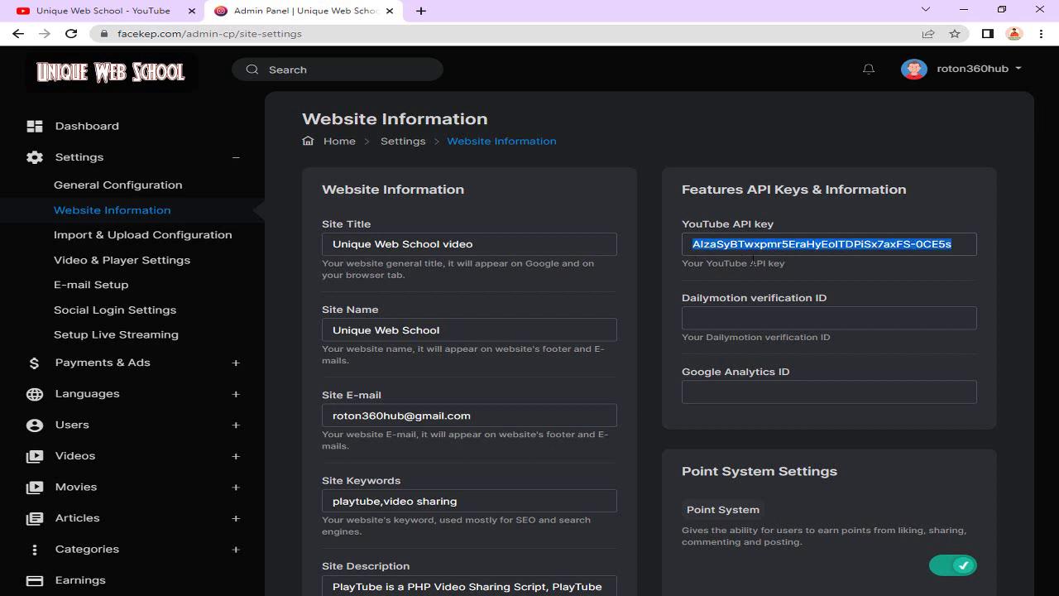
left_click(693, 244)
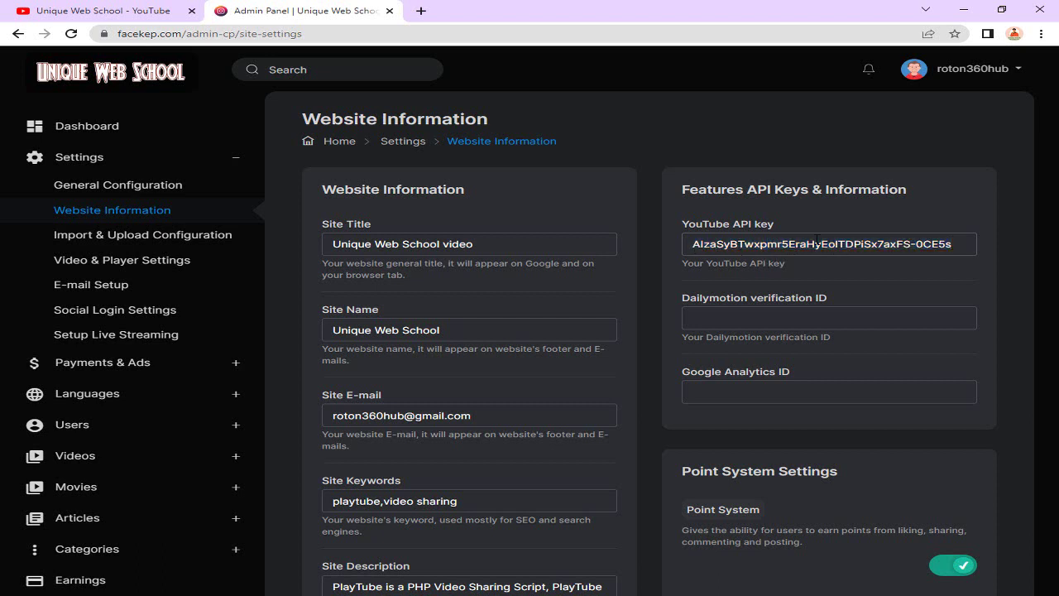
Clear the existing key from the YouTube API key field.
left_click_drag(952, 244, 777, 244)
mouse_move(953, 246)
left_mouse_down()
mouse_move(693, 244)
mouse_move(966, 245)
left_mouse_up()
left_click(693, 244)
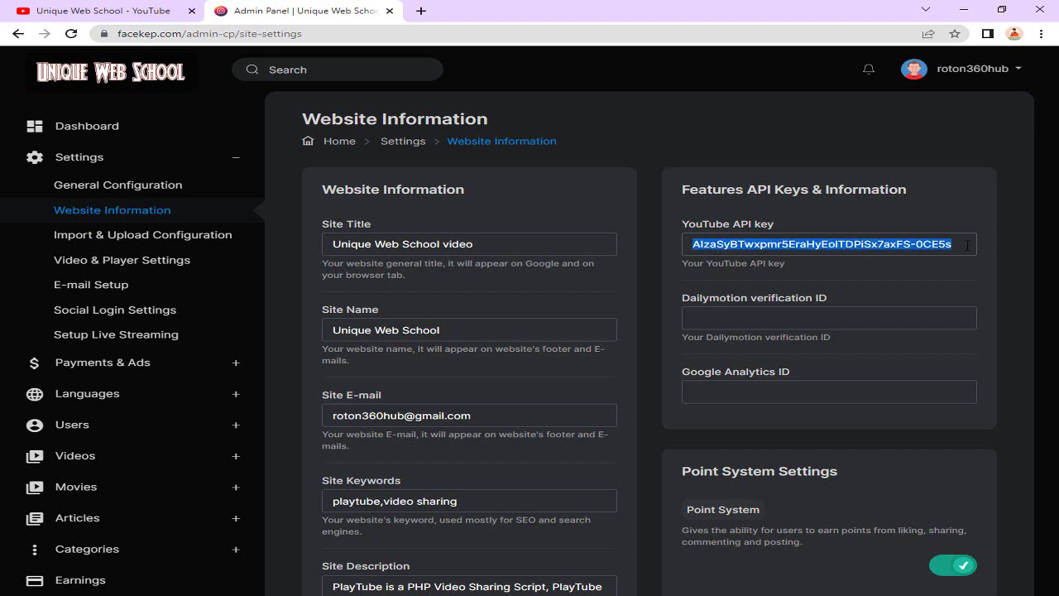
key("BackSpace")
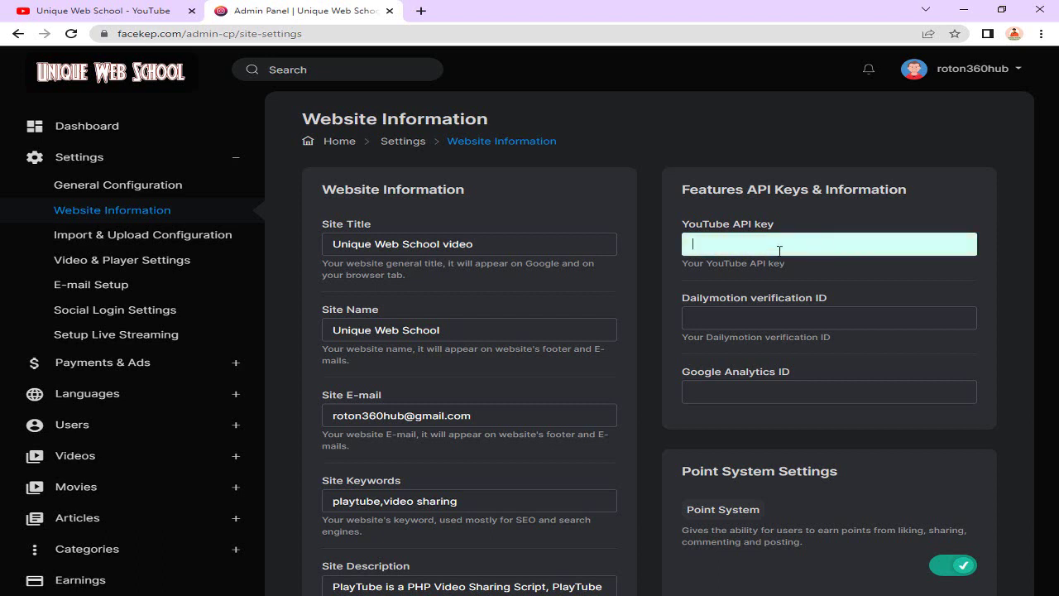
left_click(718, 245)
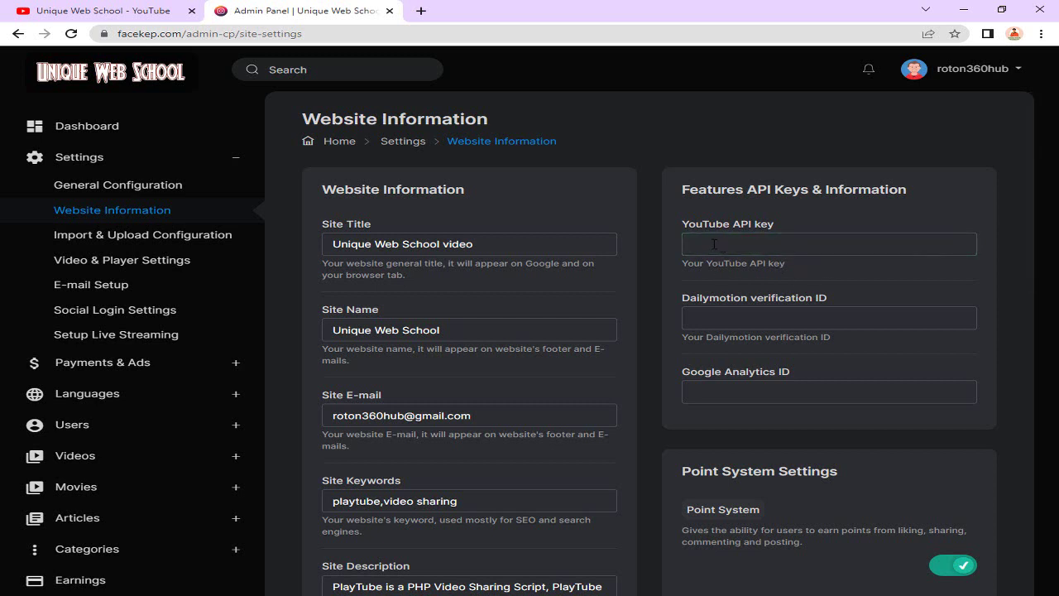
left_click_drag(732, 225, 775, 228)
left_click(784, 250)
Search Google for "google cloud console" on a new browser page and open the Google Cloud Platform result.
left_click(420, 12)
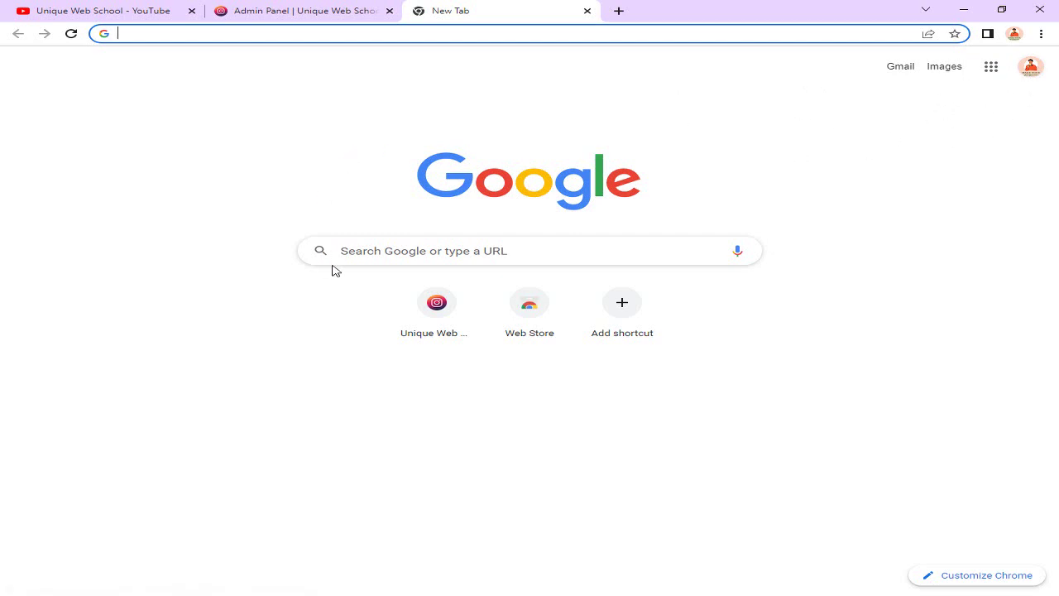
left_click(363, 252)
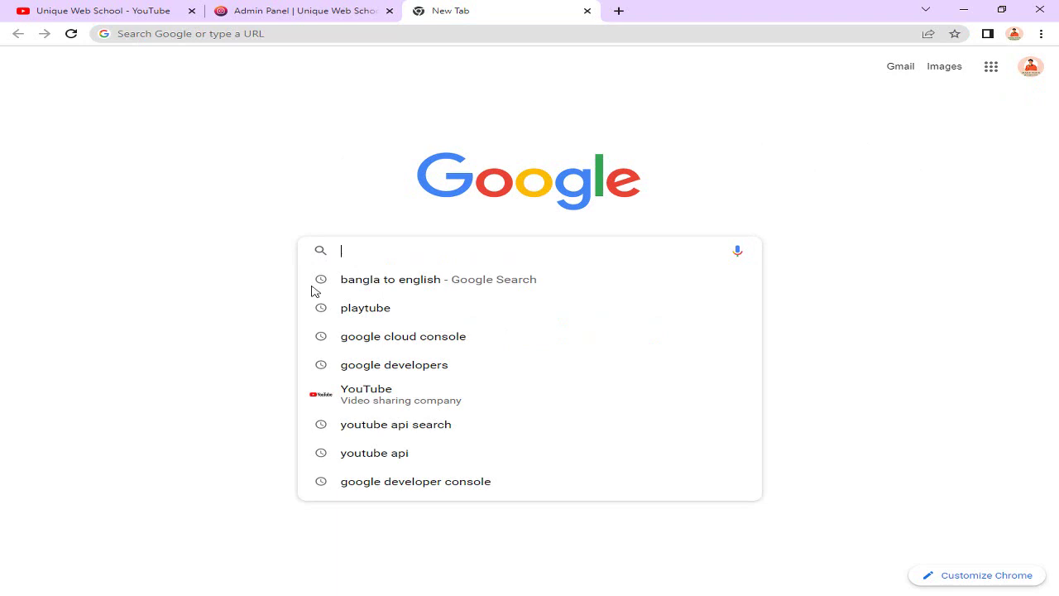
left_click(351, 344)
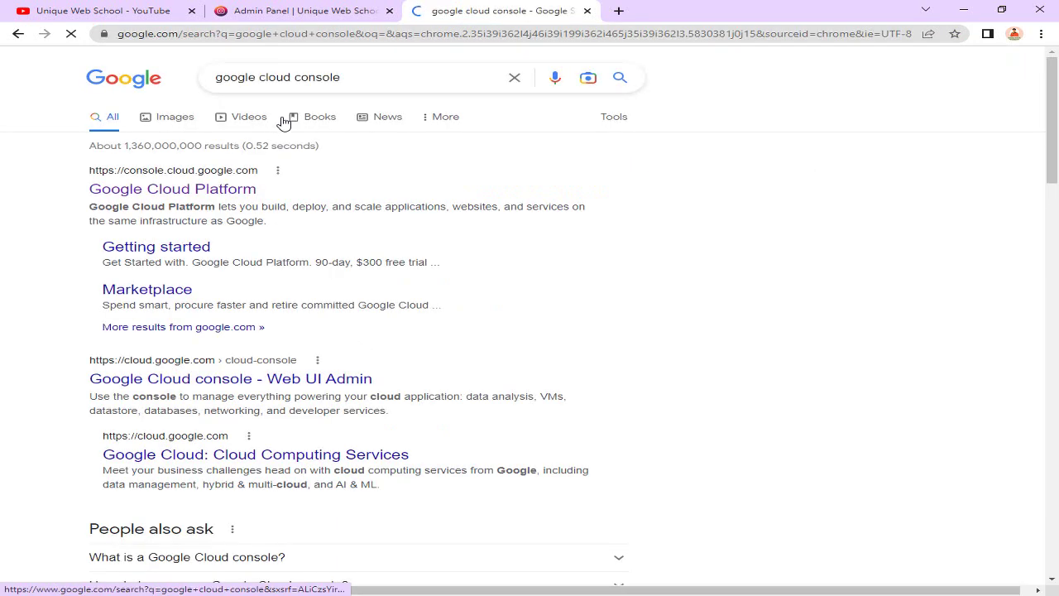
left_click_drag(336, 77, 213, 77)
left_click(296, 77)
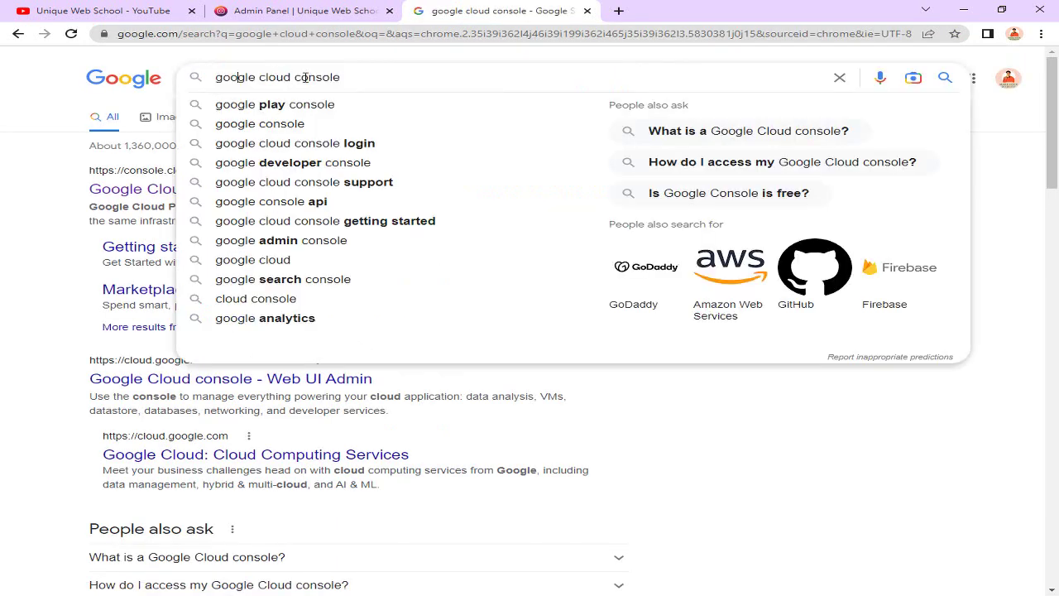
left_click_drag(341, 77, 217, 77)
left_click(437, 78)
left_click(45, 181)
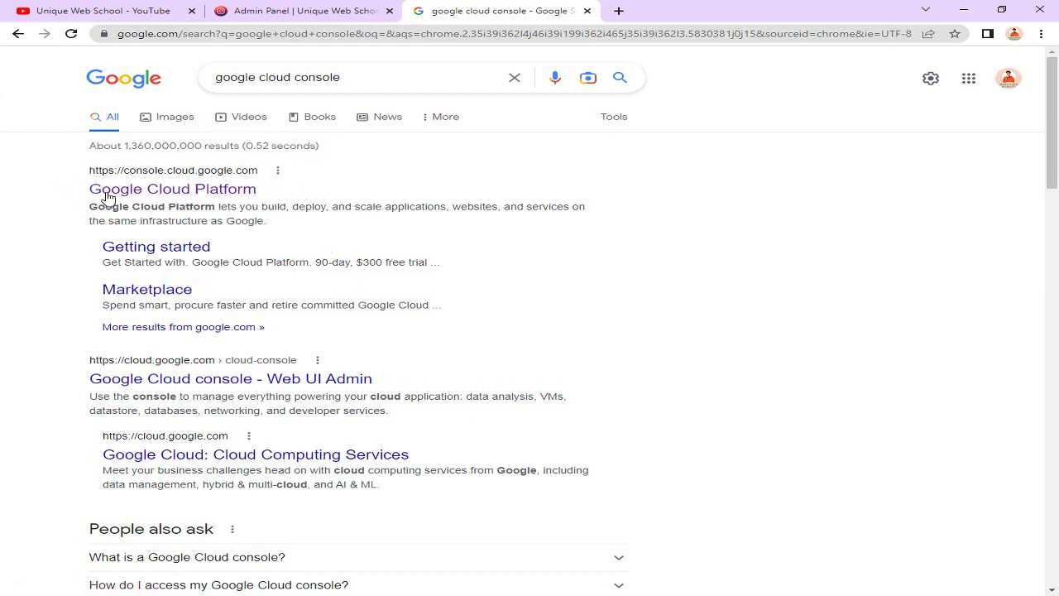
left_click(153, 195)
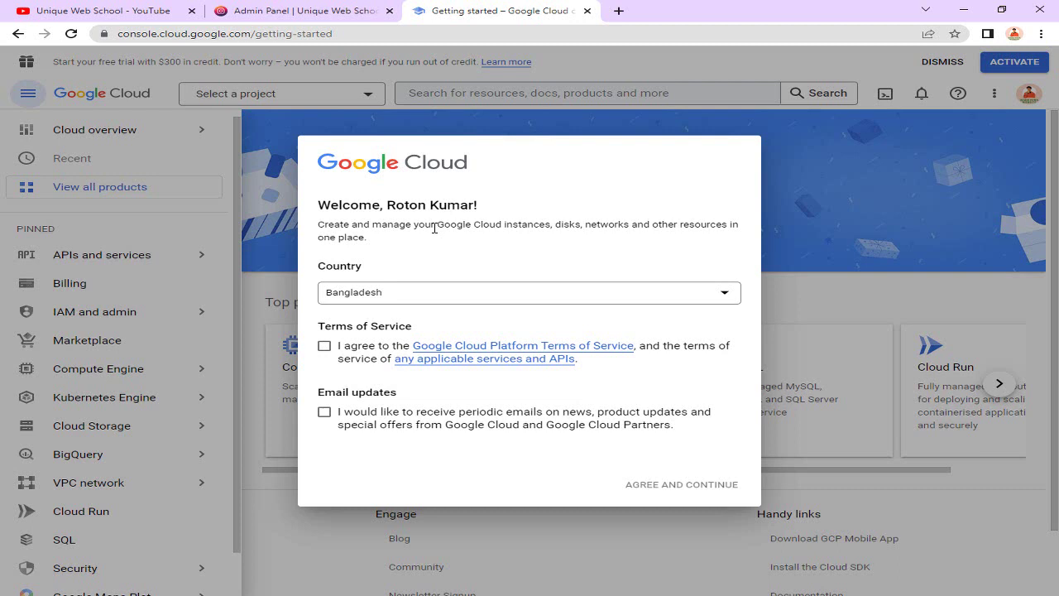
Accept the Google Cloud Terms of Service and email updates, and dismiss the free-trial banner.
left_click_drag(335, 265, 414, 275)
left_click(405, 296)
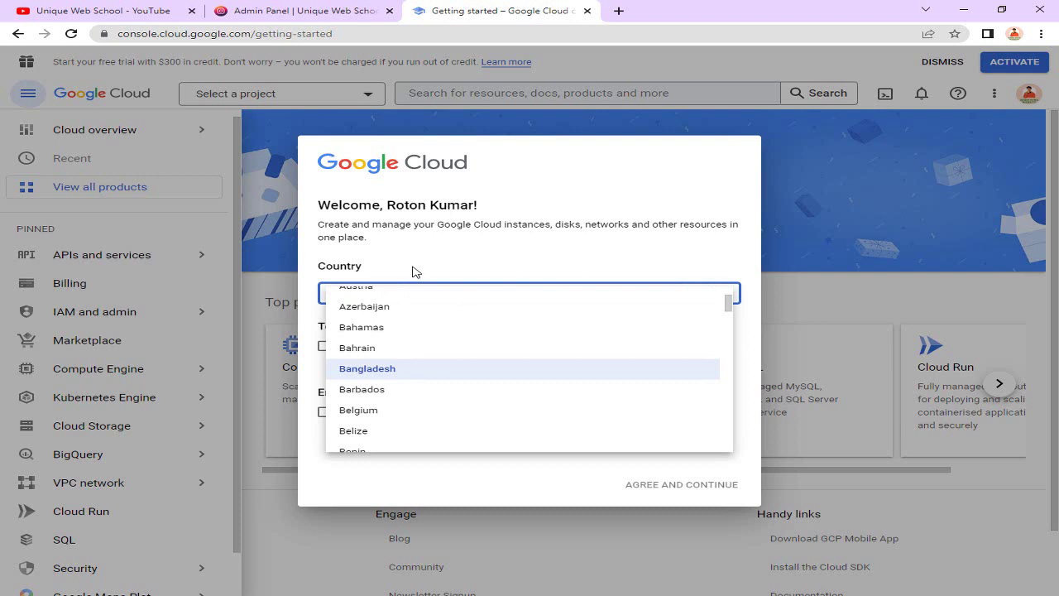
left_click(415, 272)
left_click(324, 345)
left_click(325, 415)
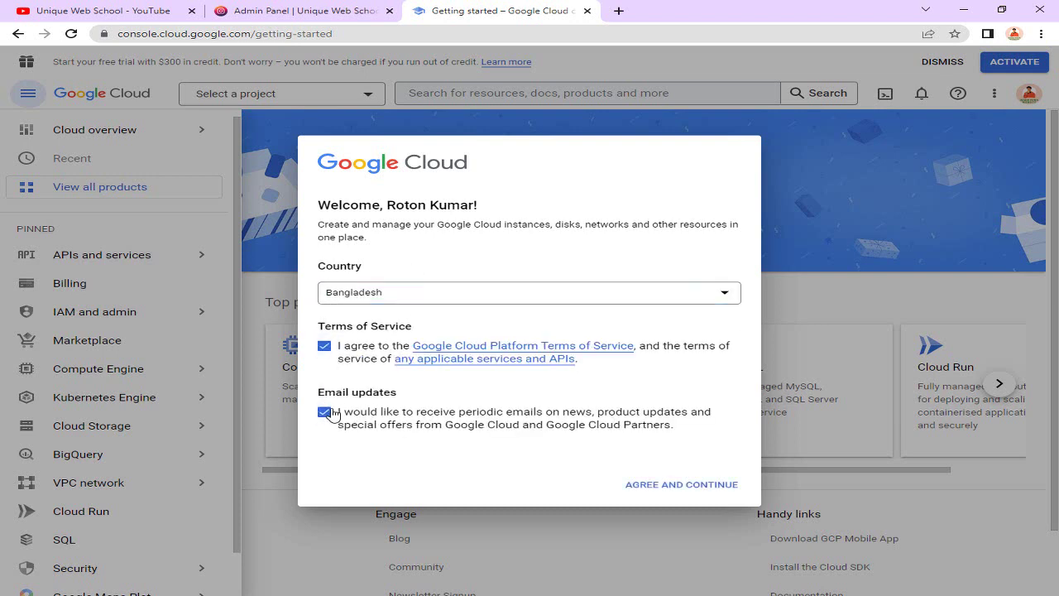
left_click(684, 485)
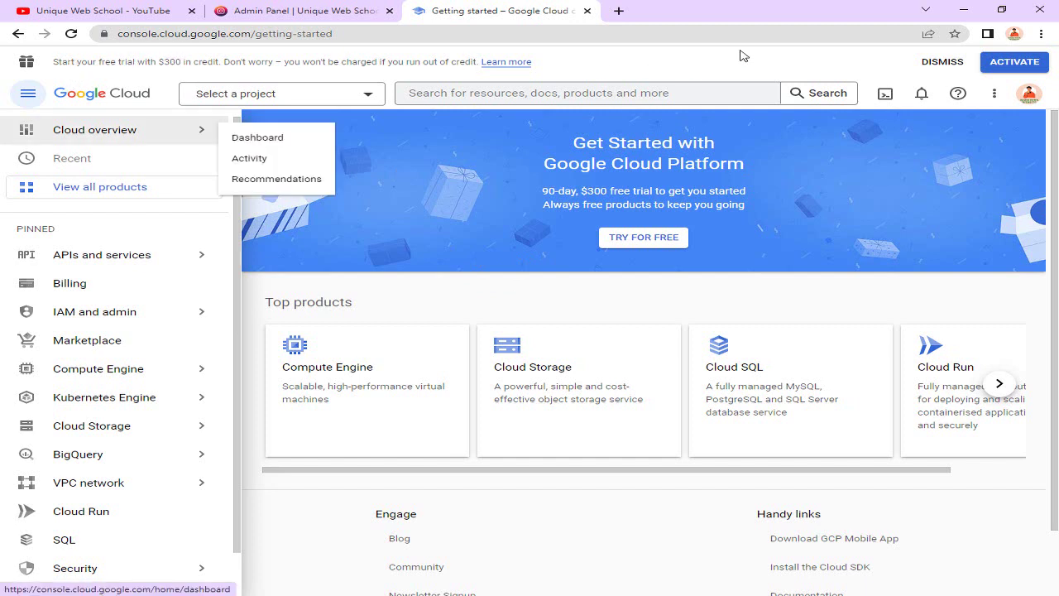
left_click(942, 61)
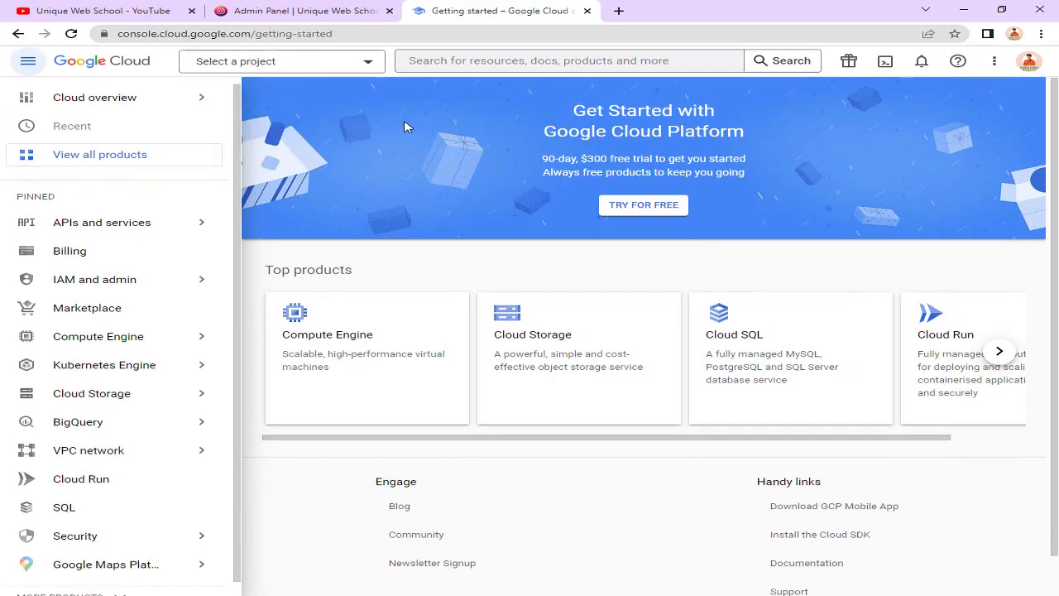
Start a new Google Cloud project and check the project name field and the project quota notice.
left_click(247, 68)
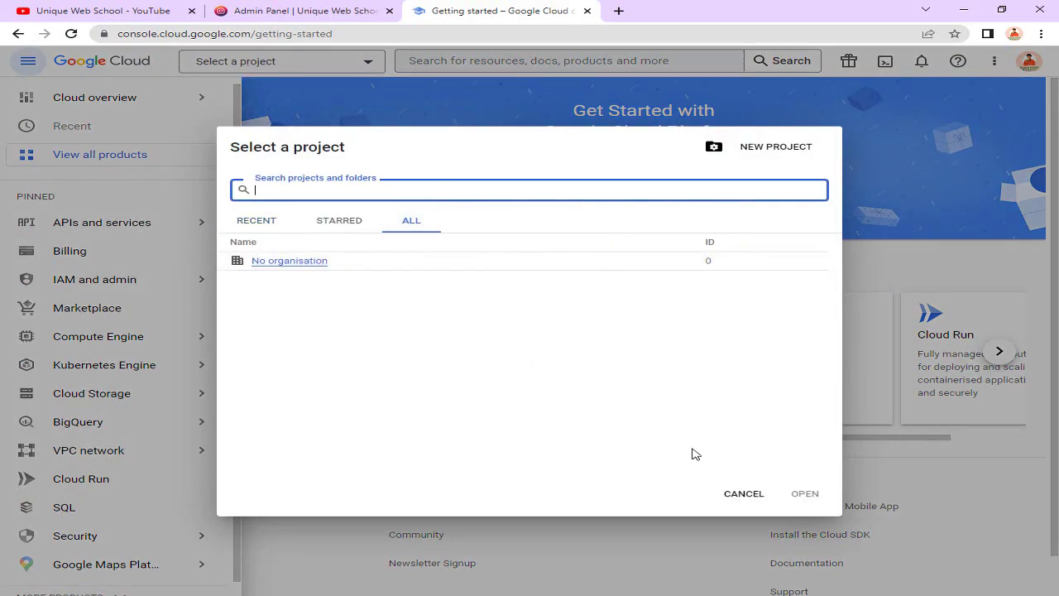
left_click(744, 494)
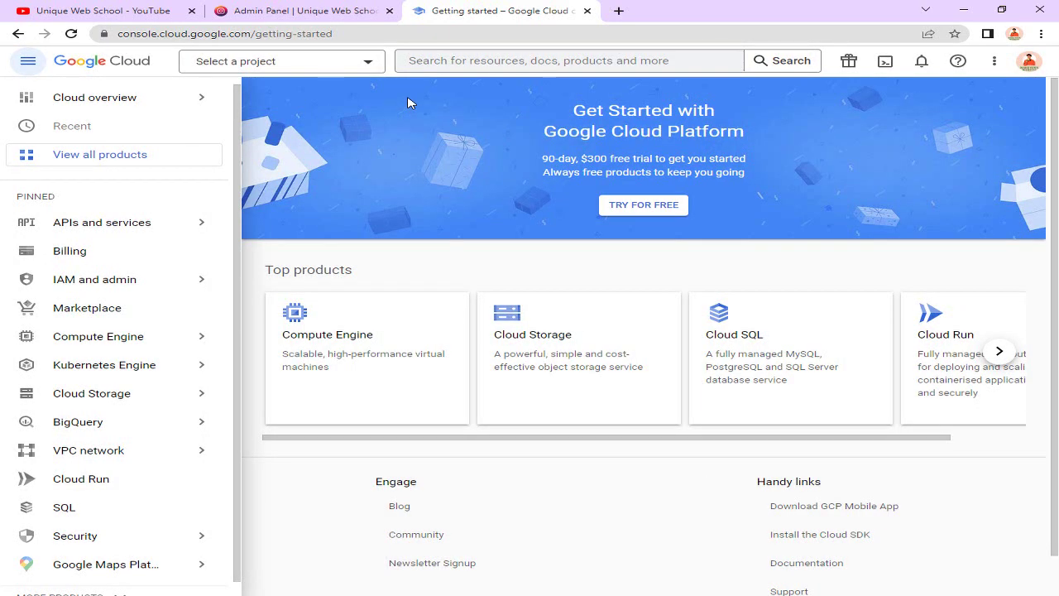
left_click(295, 59)
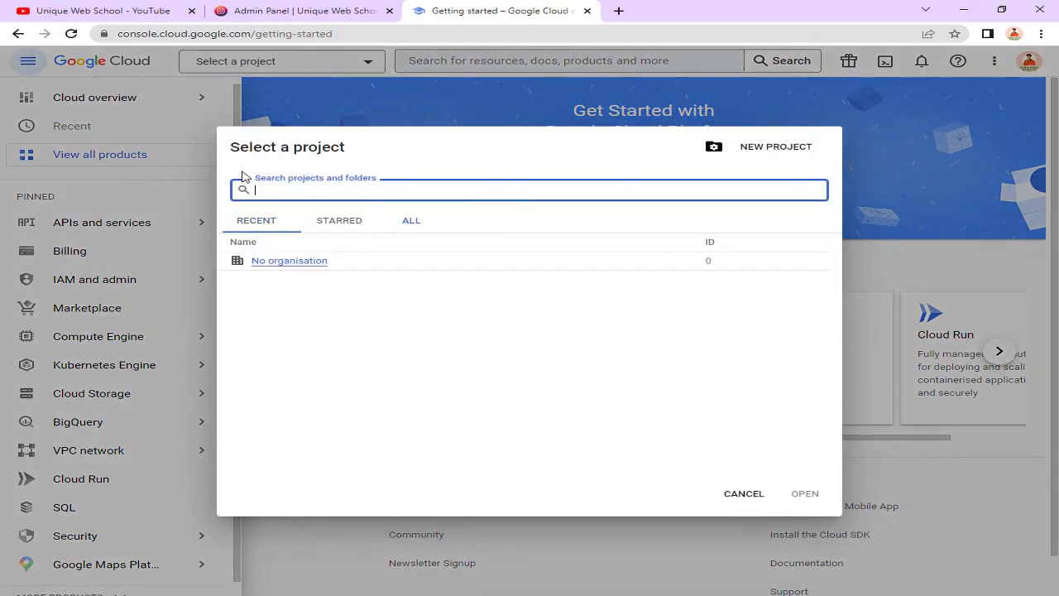
left_click(755, 156)
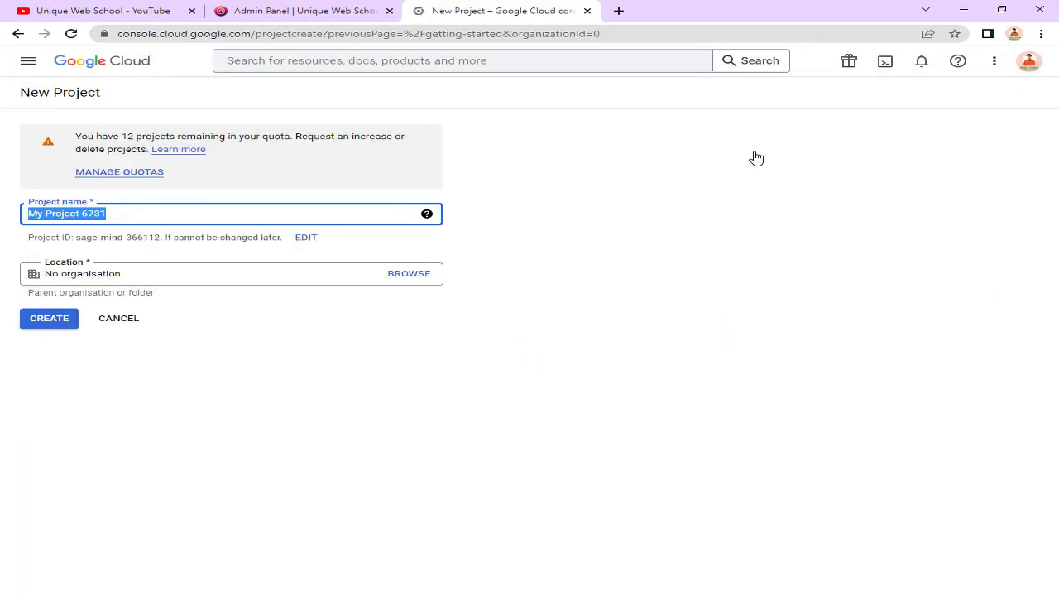
left_click(147, 210)
left_click_drag(147, 210, 44, 213)
left_click(64, 213)
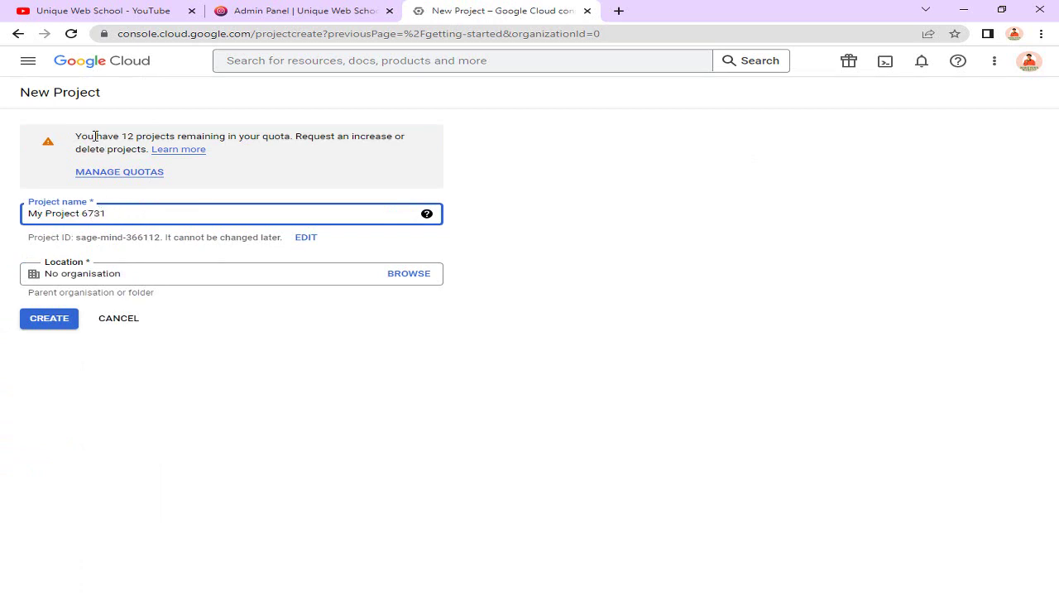
left_click_drag(107, 135, 262, 138)
left_click(300, 132)
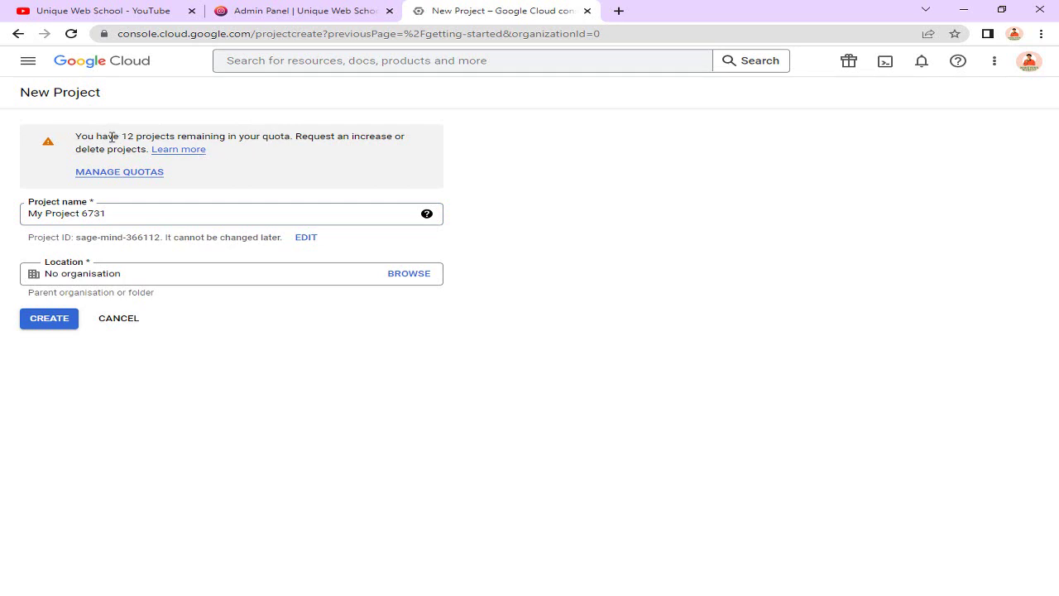
left_click_drag(82, 135, 216, 138)
left_click(223, 141)
left_click_drag(124, 217, 46, 214)
left_click(137, 208)
left_click_drag(137, 208, 51, 210)
left_click(121, 211)
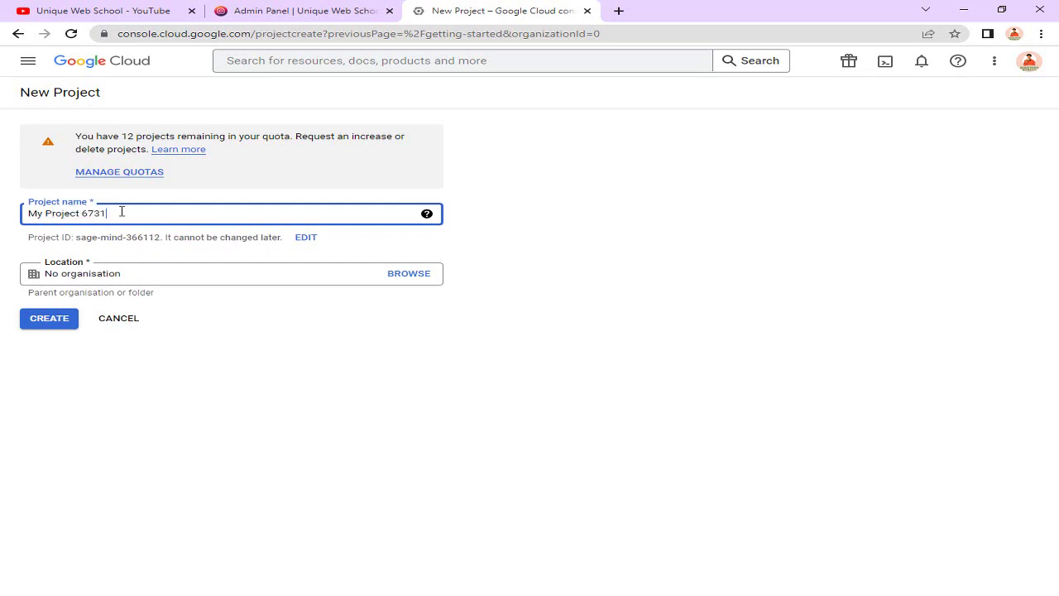
Copy the "YouTube API key" label from the admin panel's Website Information page and use it as the new Google Cloud project's name.
left_click(222, 11)
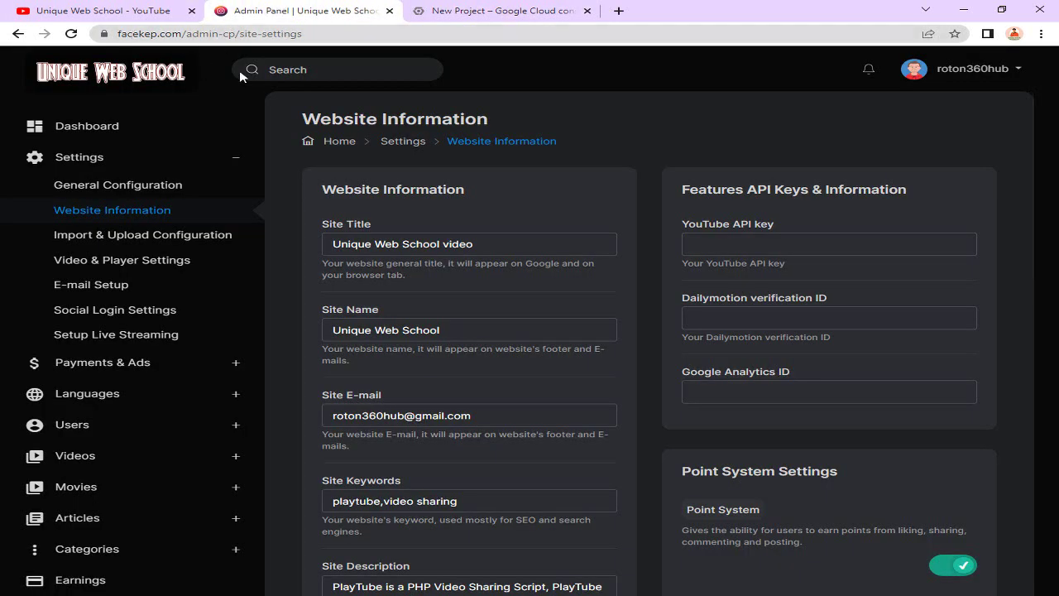
left_click_drag(683, 223, 762, 222)
left_click(762, 225)
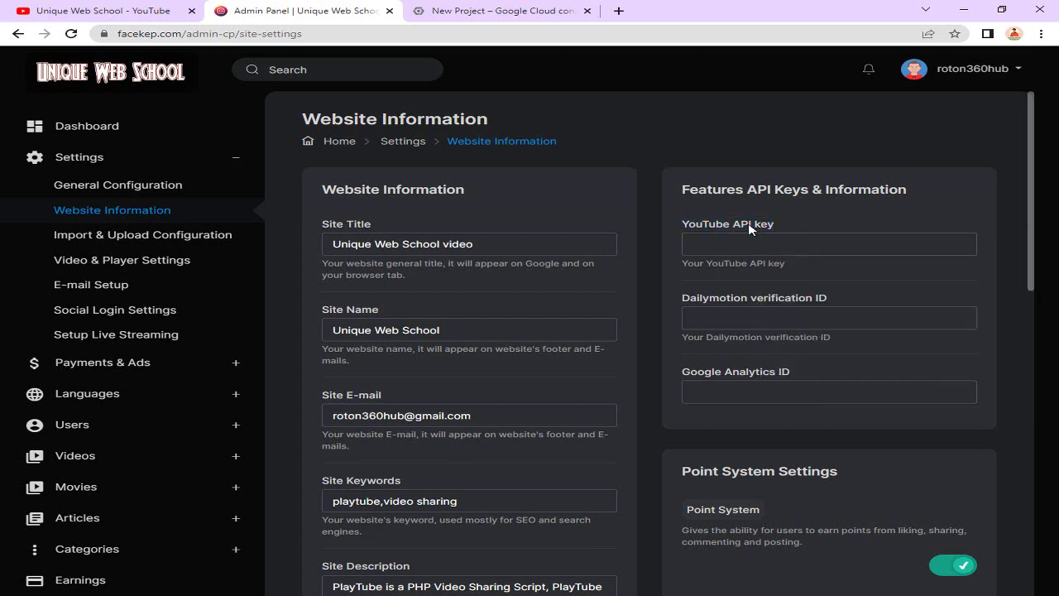
double_click(708, 225)
left_click_drag(738, 225, 776, 224)
key("ctrl+c")
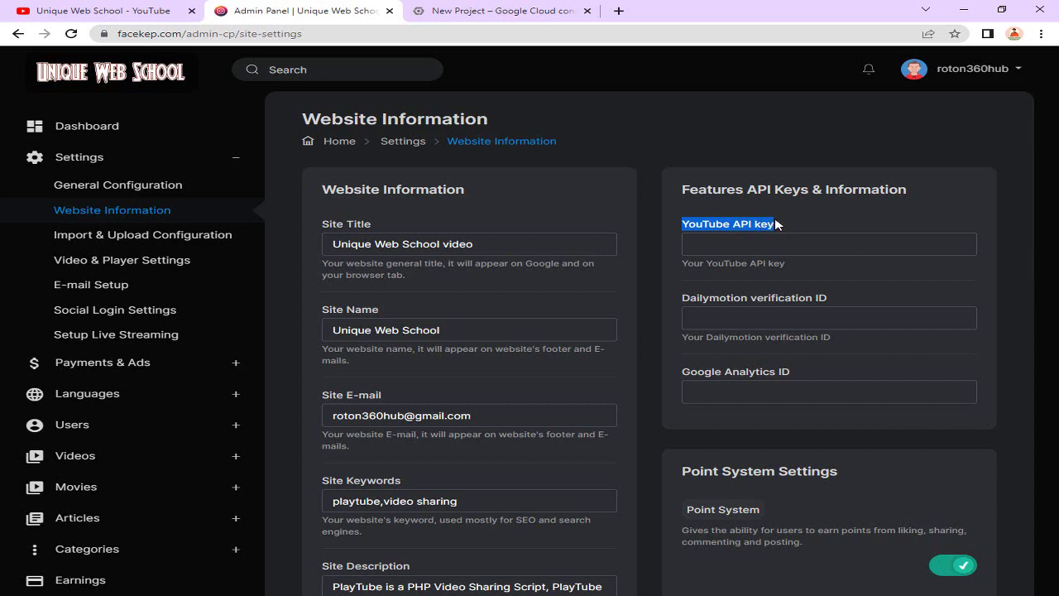
left_click(494, 10)
double_click(198, 212)
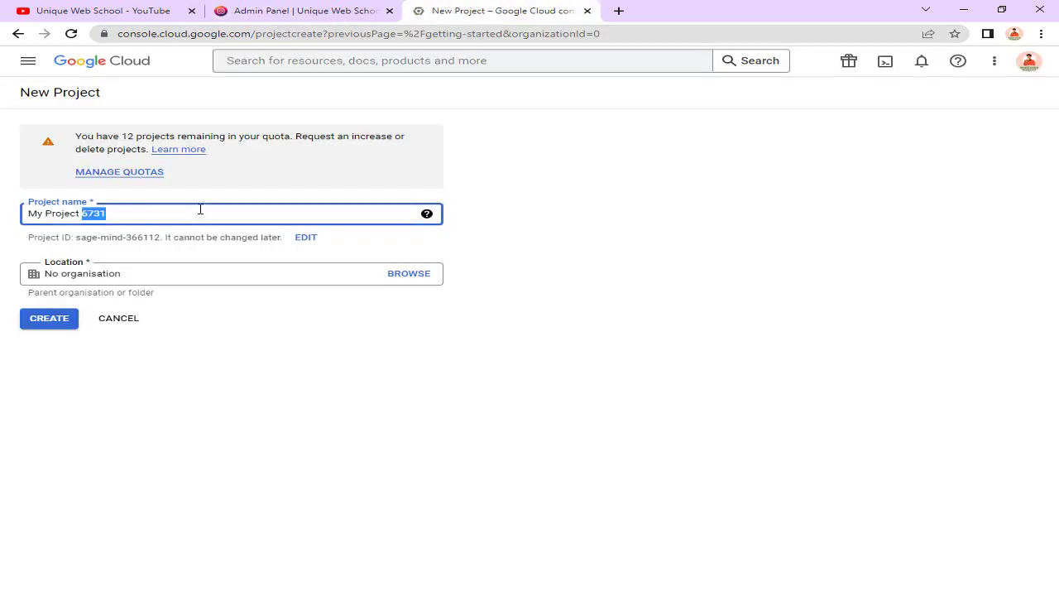
key("ctrl+a")
key("ctrl+v")
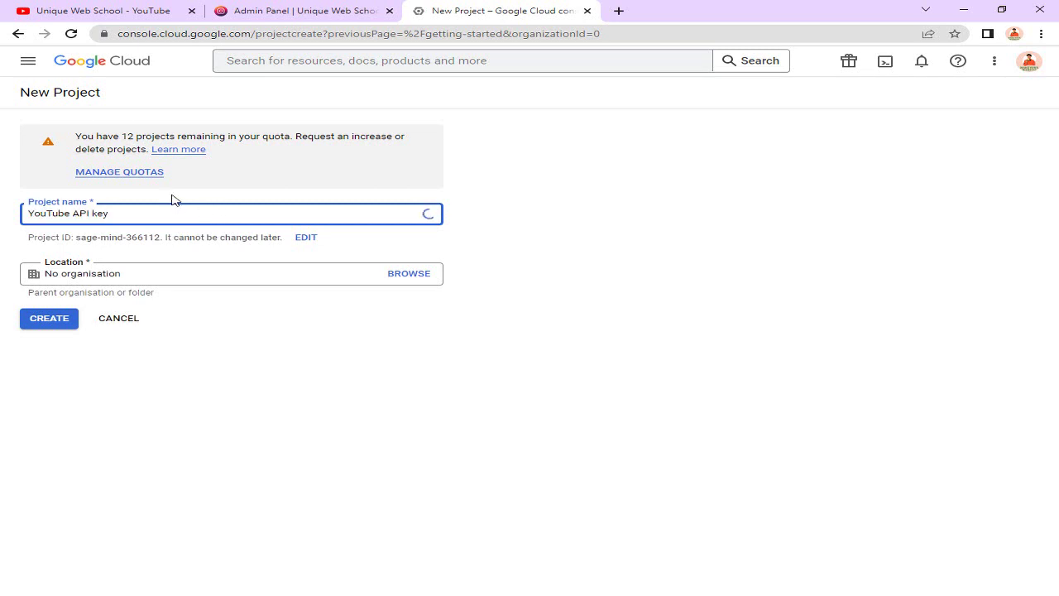
left_click(383, 327)
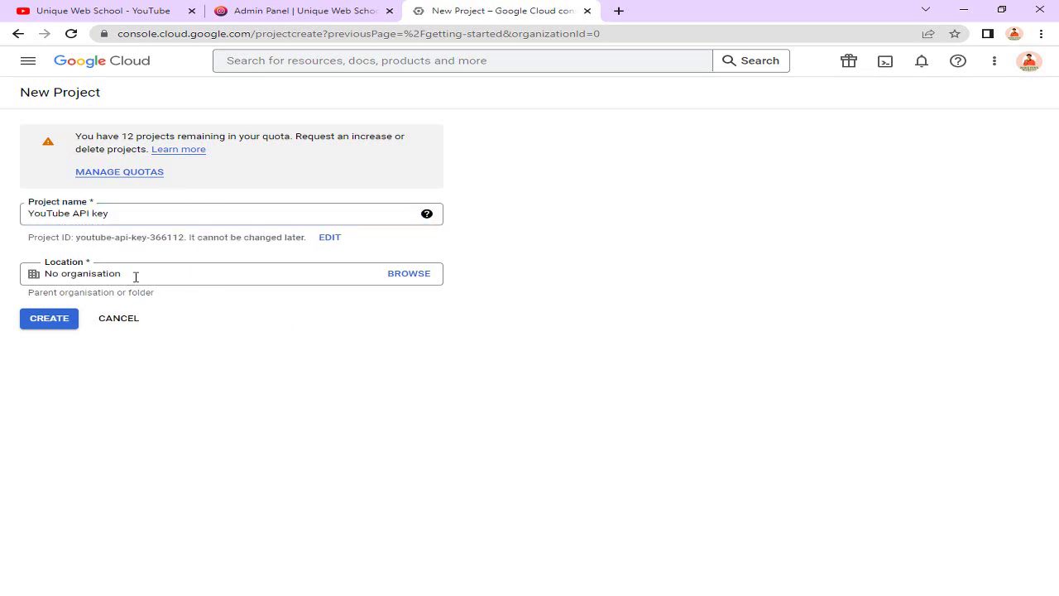
Check the parent location choices, keep No organisation, and create the project.
left_click(414, 280)
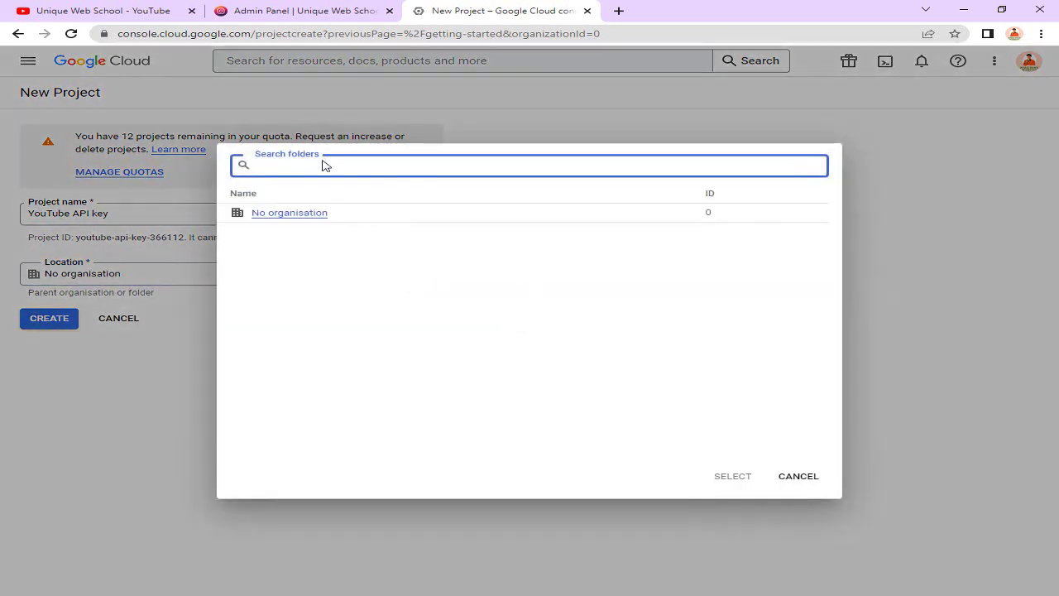
left_click(796, 478)
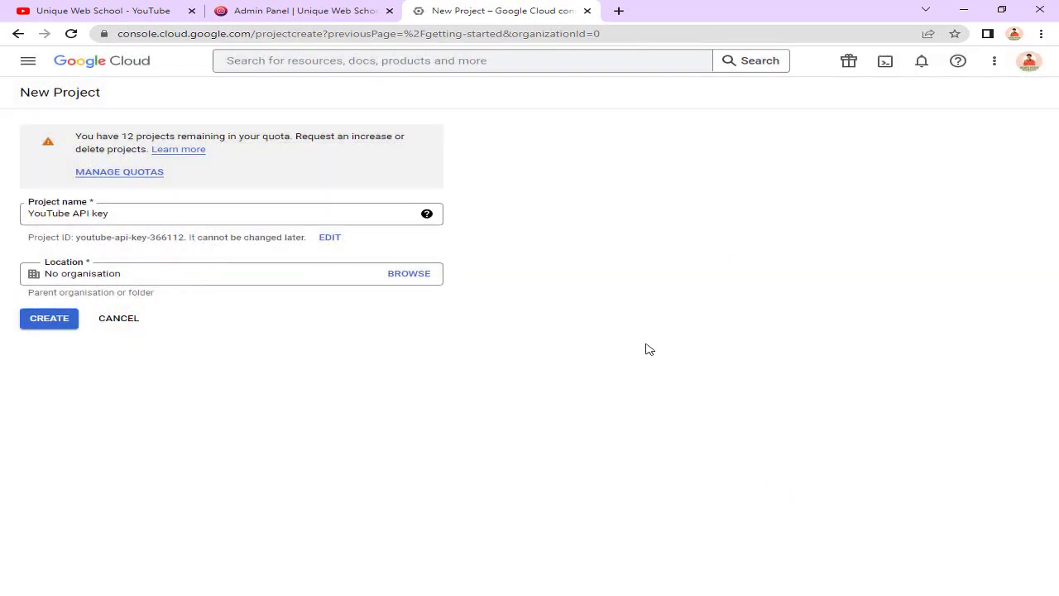
left_click(35, 326)
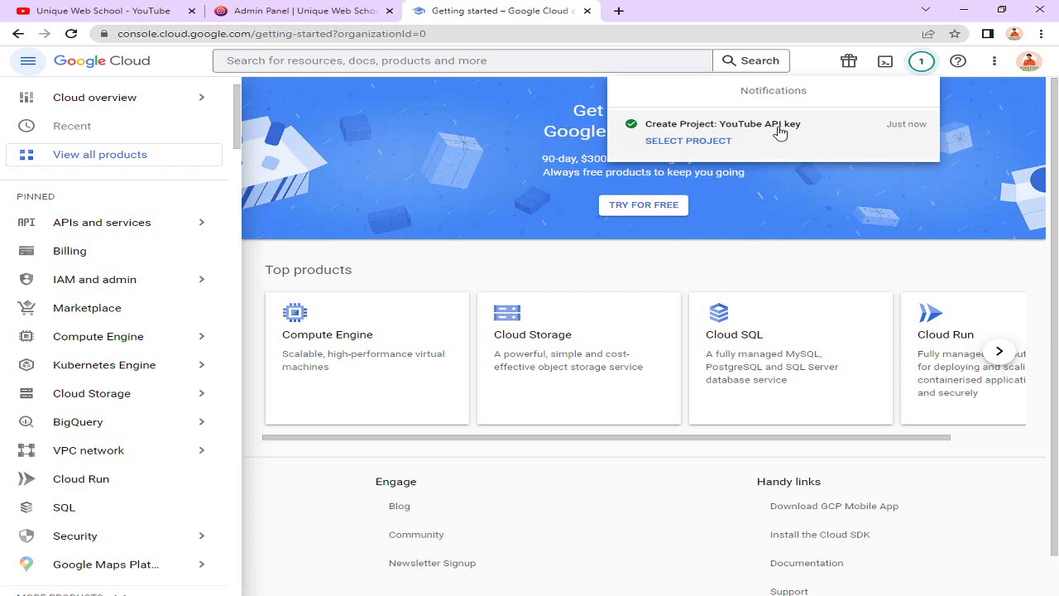
Switch to the newly created YouTube API key project, check its ID in the project list, and open its dashboard.
left_click(697, 142)
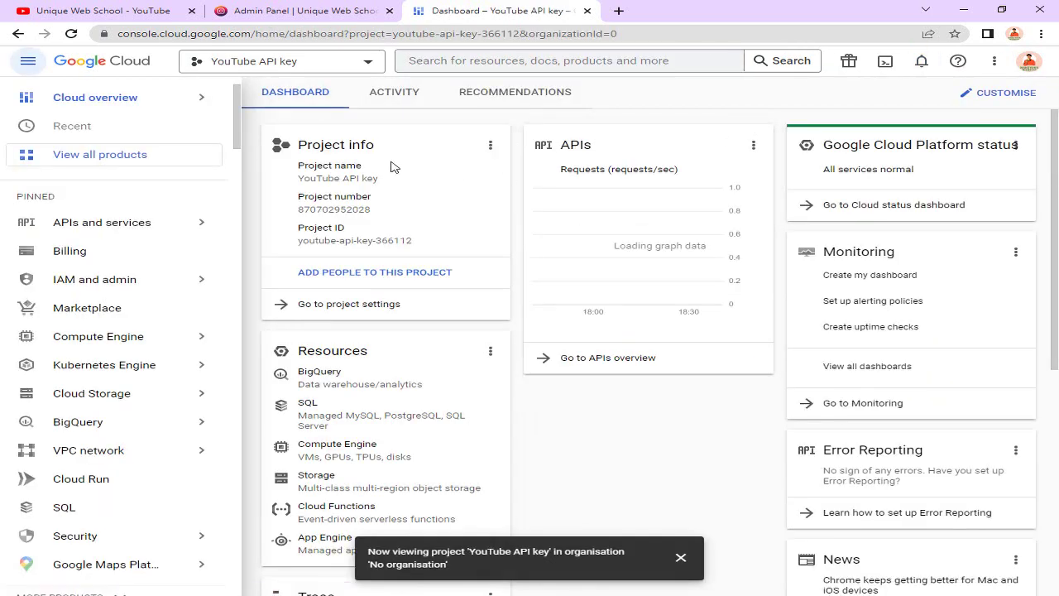
left_click(303, 65)
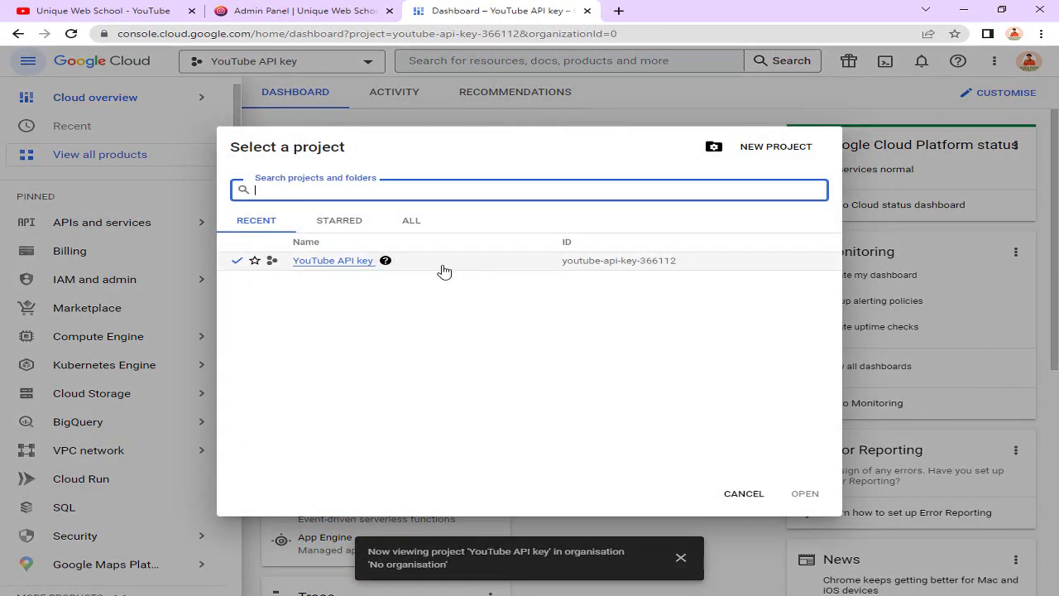
left_click_drag(563, 239, 603, 246)
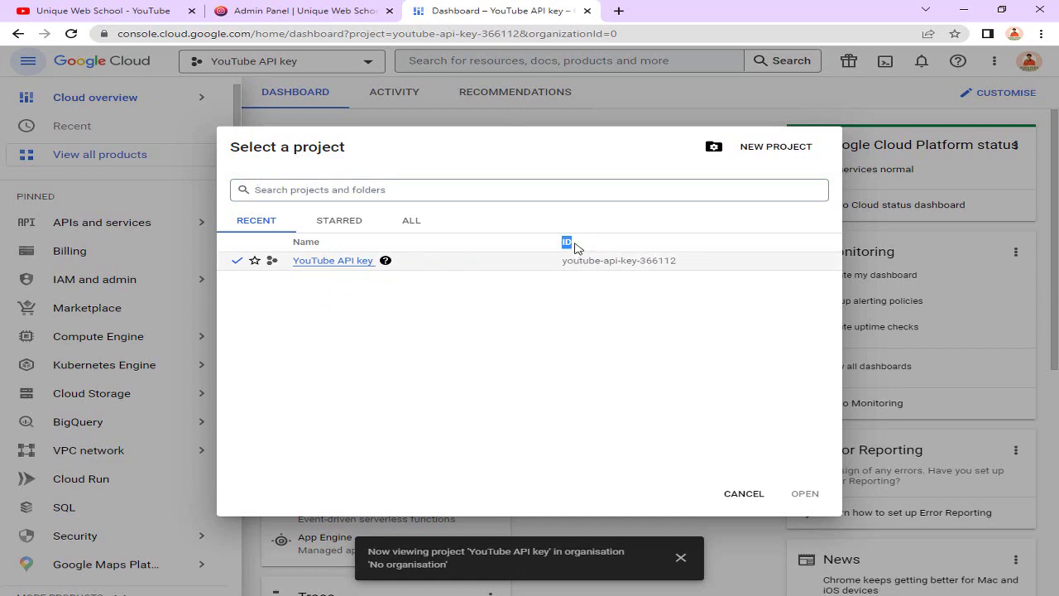
left_click(323, 262)
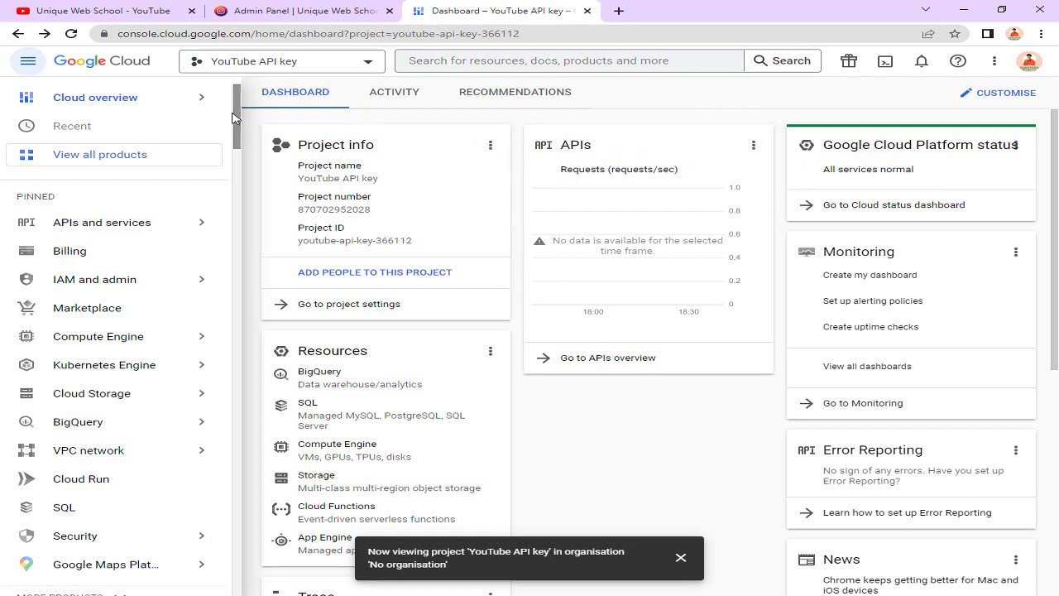
Open the API Library under APIs and services for the project.
mouse_move(136, 227)
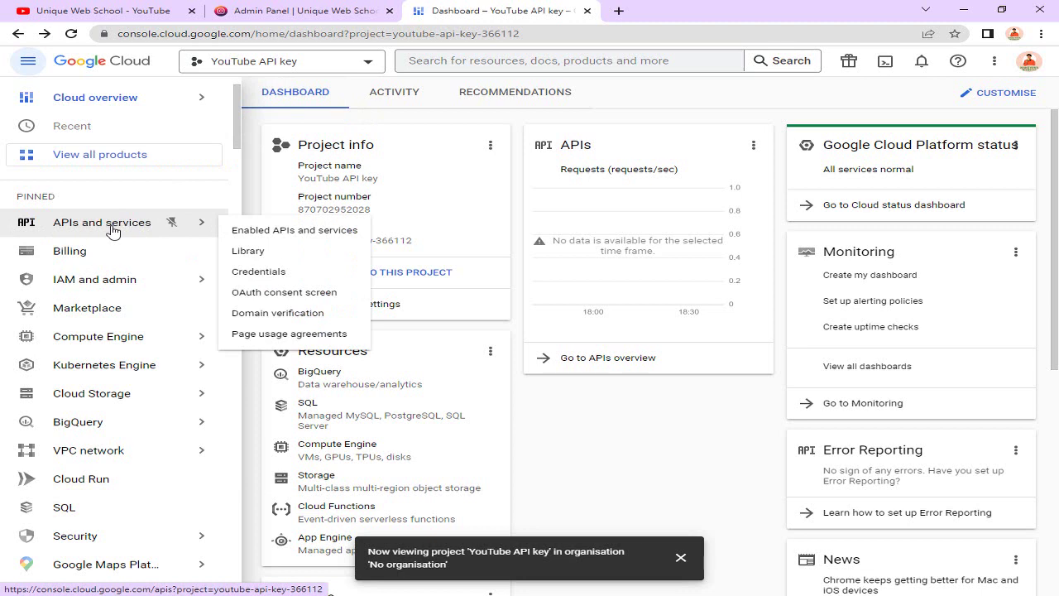
left_click(130, 229)
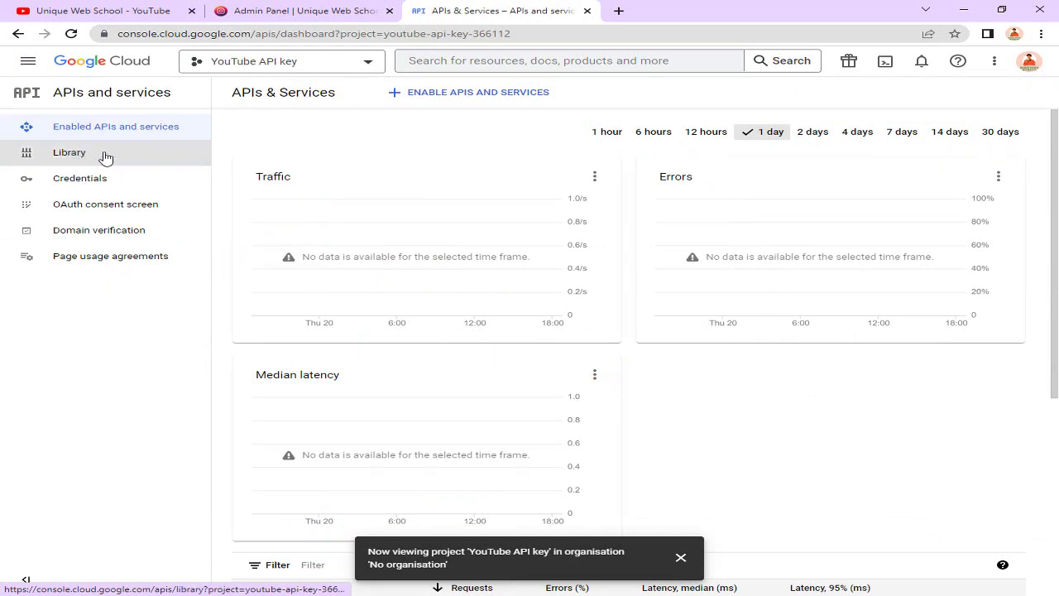
left_click(76, 157)
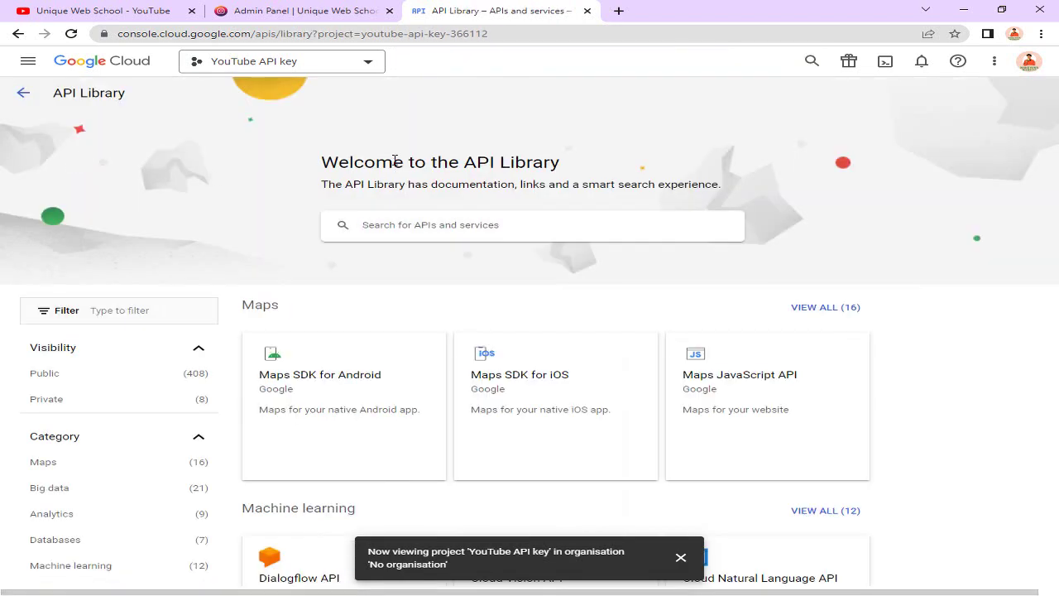
Dismiss the project notice, find YouTube Data API v3 in the library's YouTube section, and enable it.
left_click(682, 559)
scroll(385, 259, "down", 5)
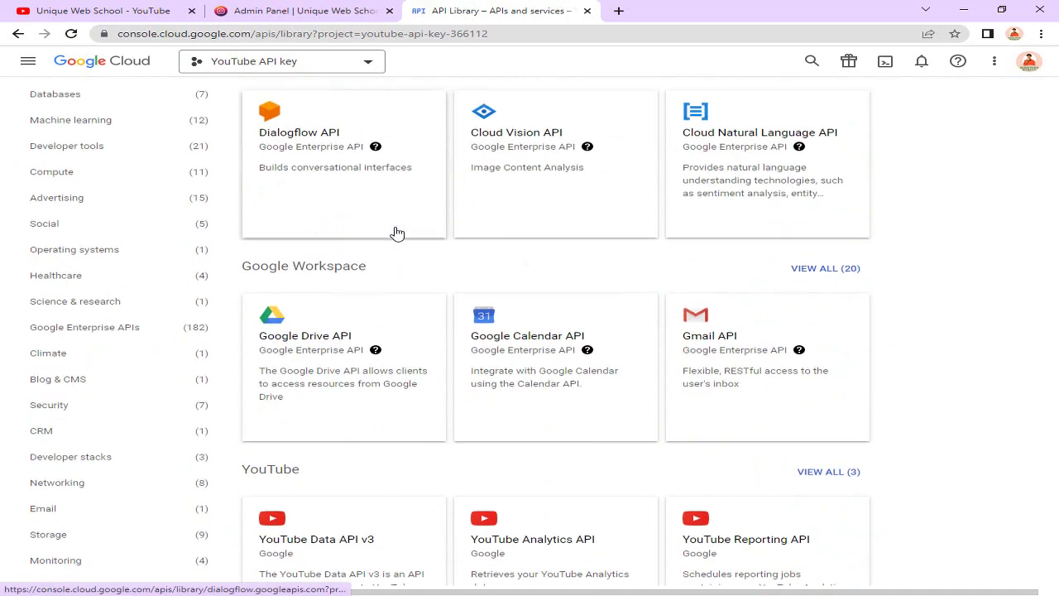
scroll(396, 248, "down", 3)
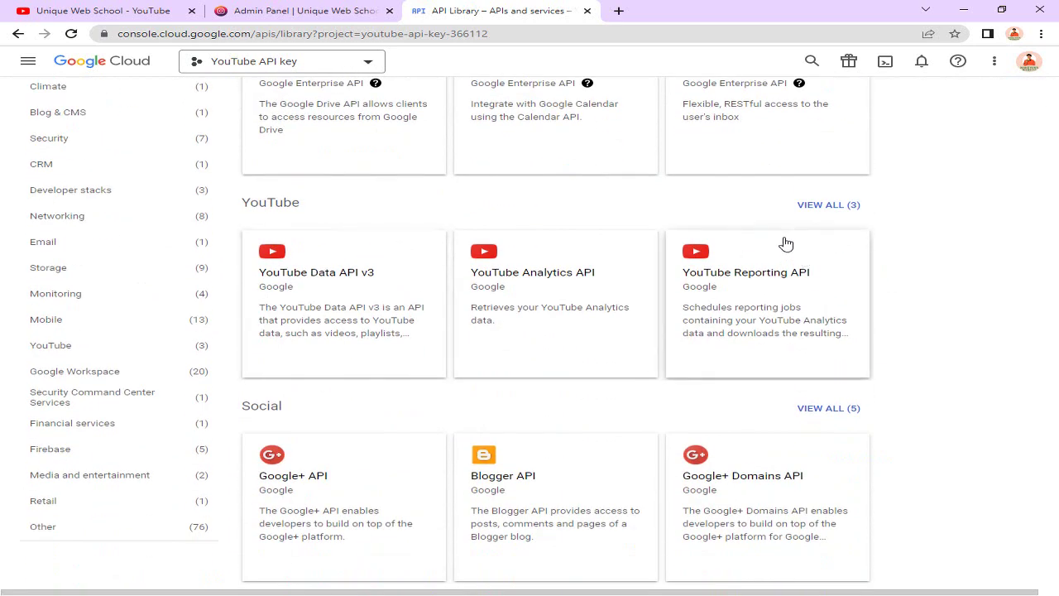
left_click_drag(246, 203, 316, 203)
left_click(317, 204)
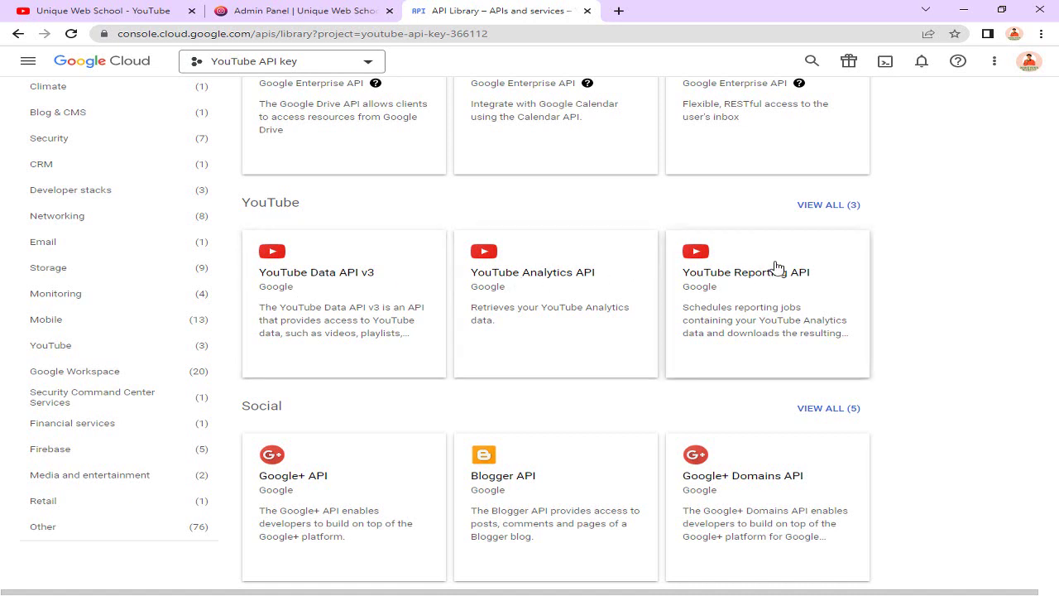
left_click(335, 281)
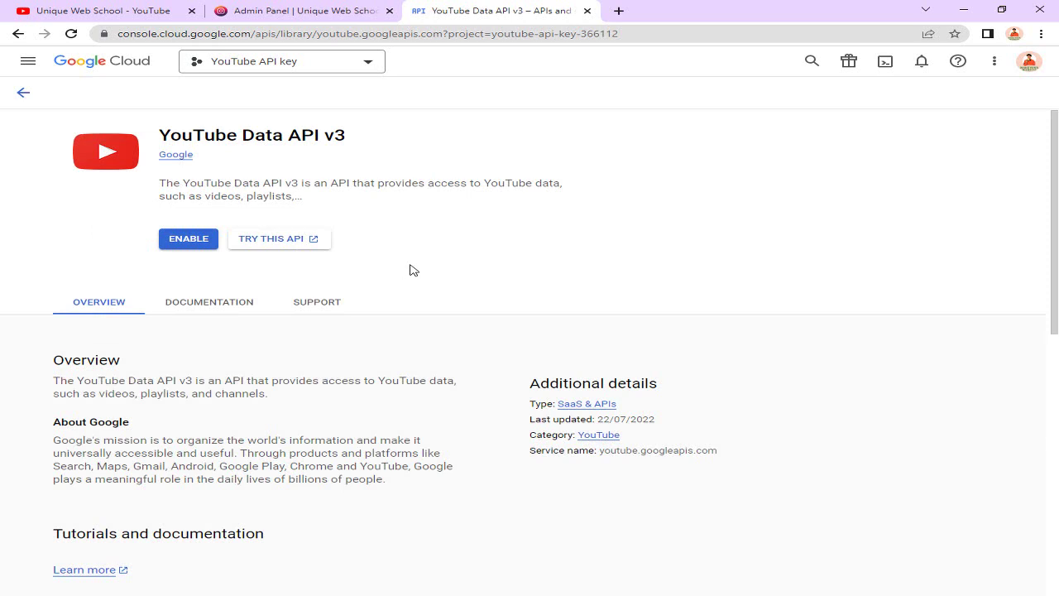
left_click(186, 245)
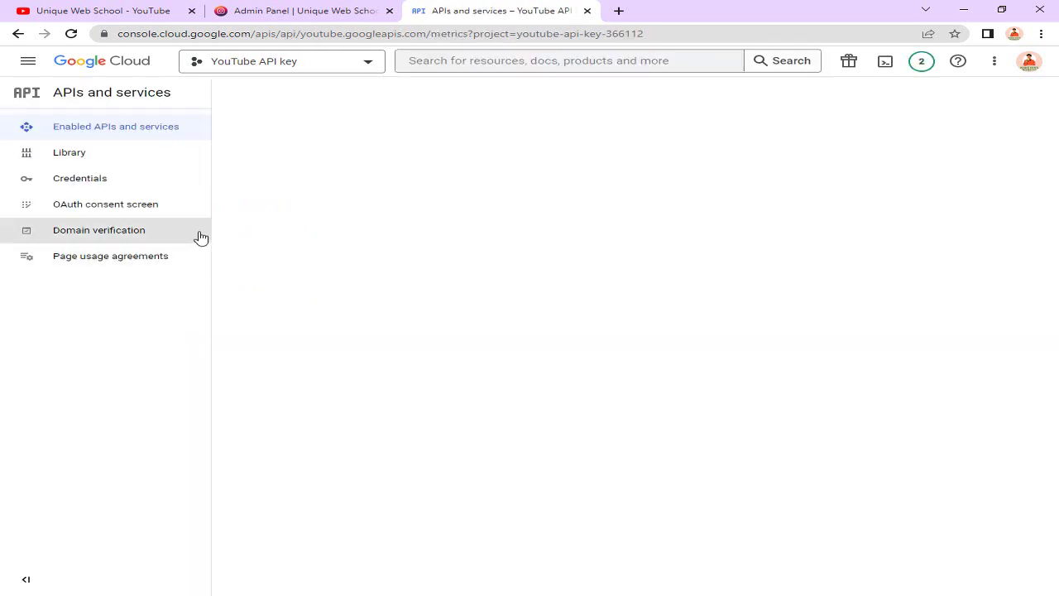
Create API key credentials for YouTube Data API v3 with Public data as the data accessed.
left_click_drag(340, 137, 507, 182)
left_click(506, 188)
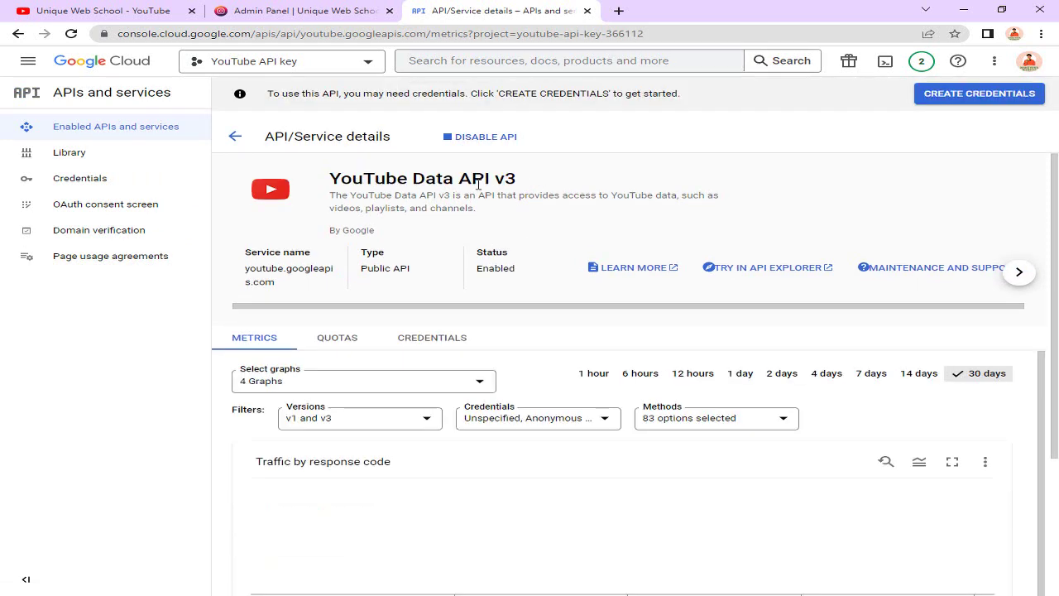
left_click_drag(340, 181, 485, 179)
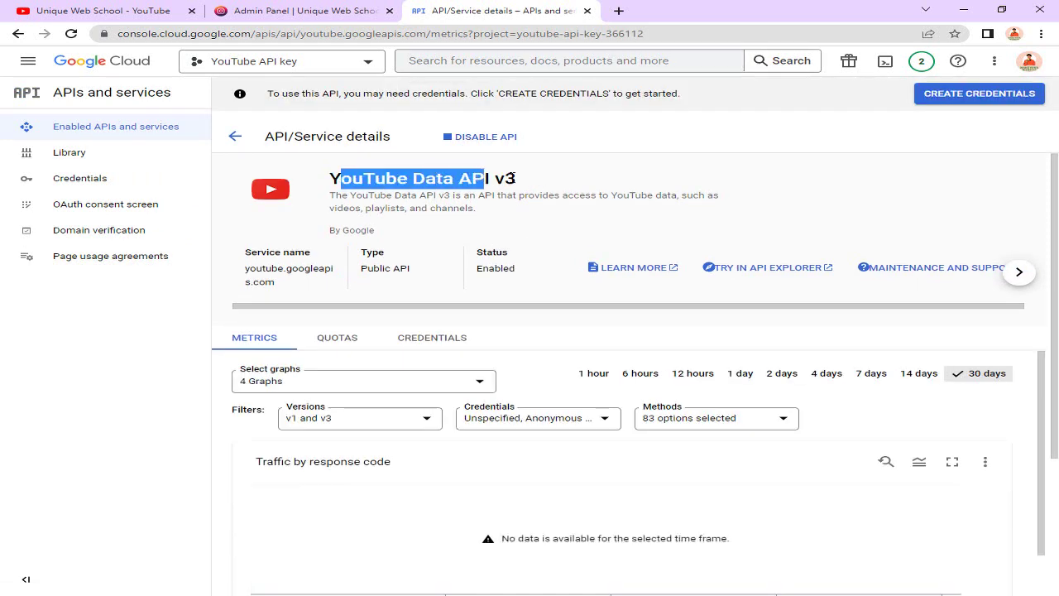
scroll(538, 229, "down", 6)
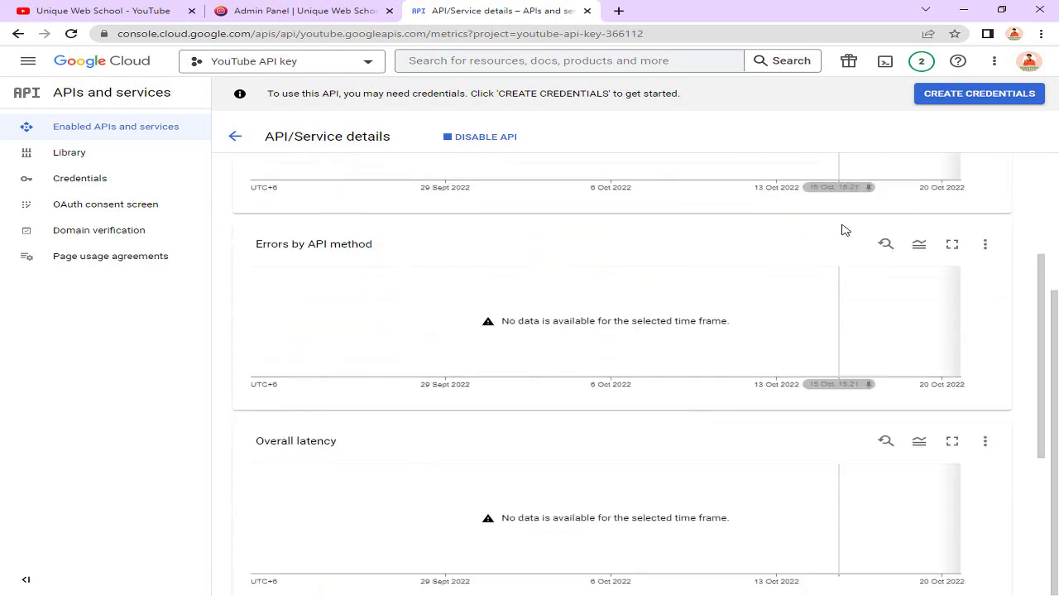
scroll(841, 232, "down", 4)
scroll(565, 180, "up", 6)
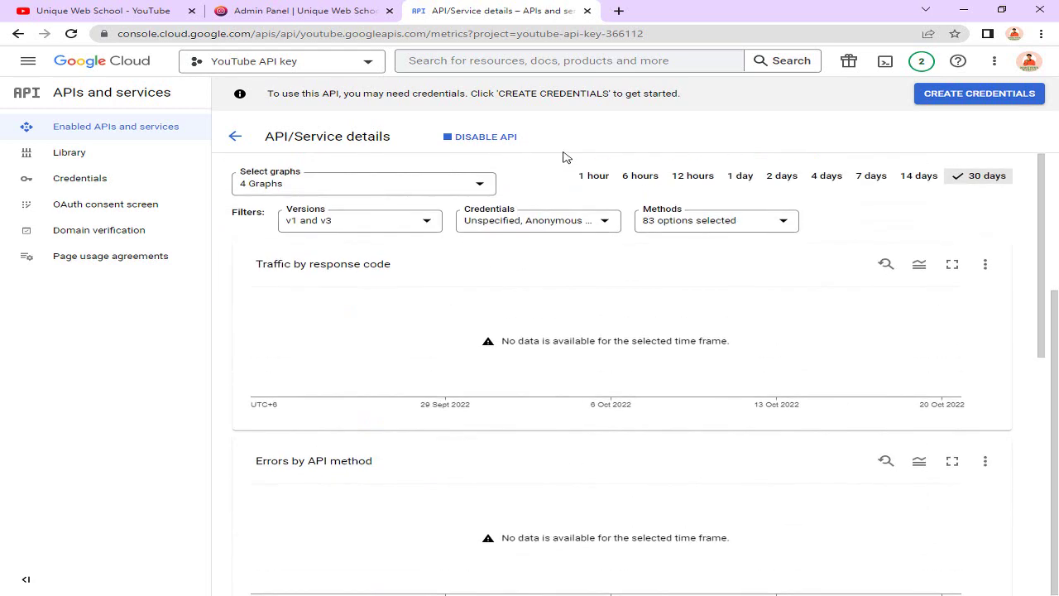
left_click(957, 104)
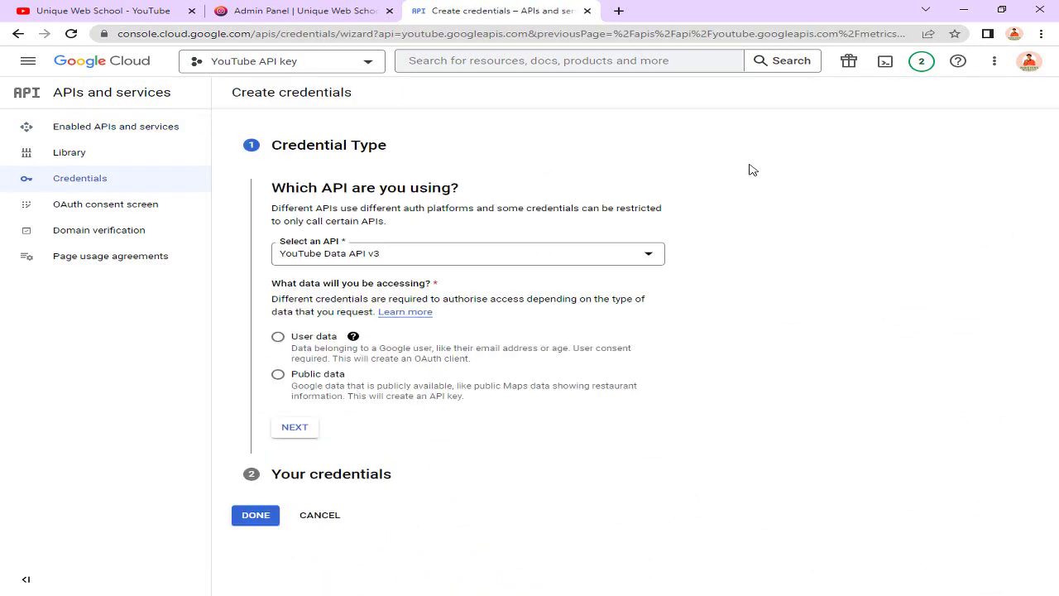
left_click(400, 251)
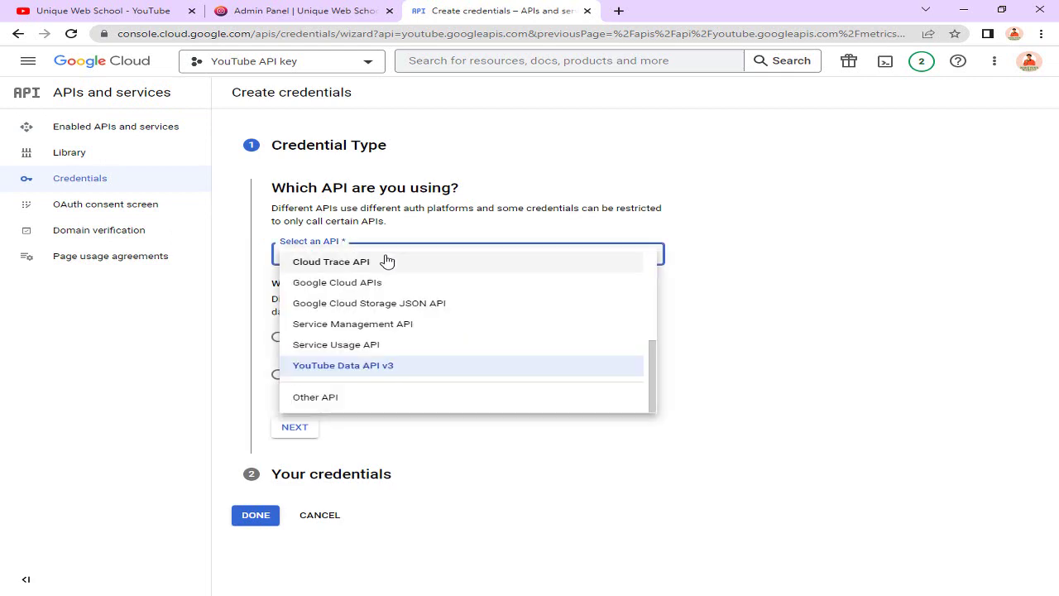
left_click(703, 340)
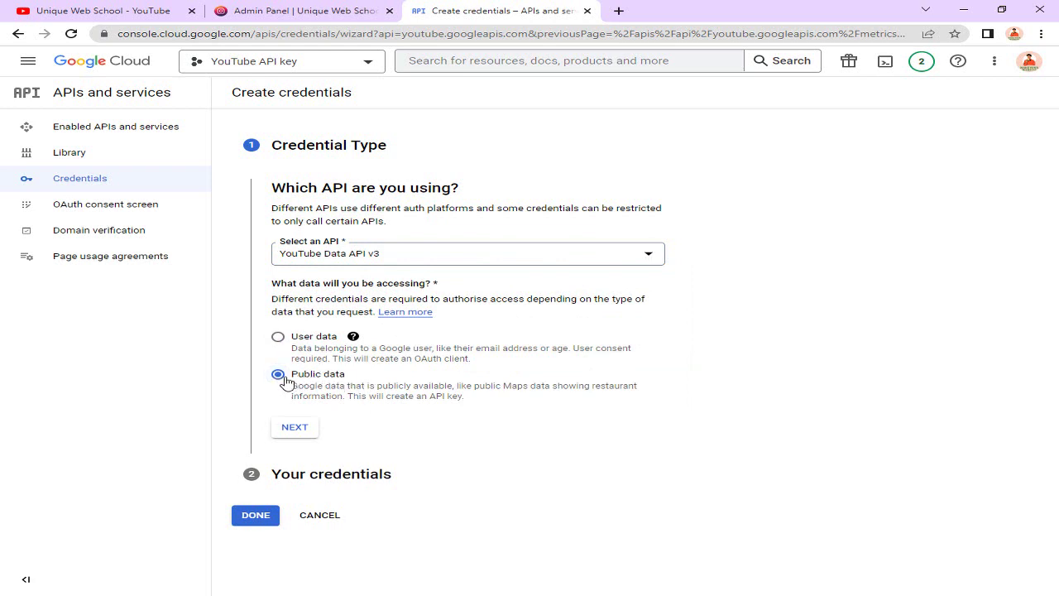
left_click(293, 430)
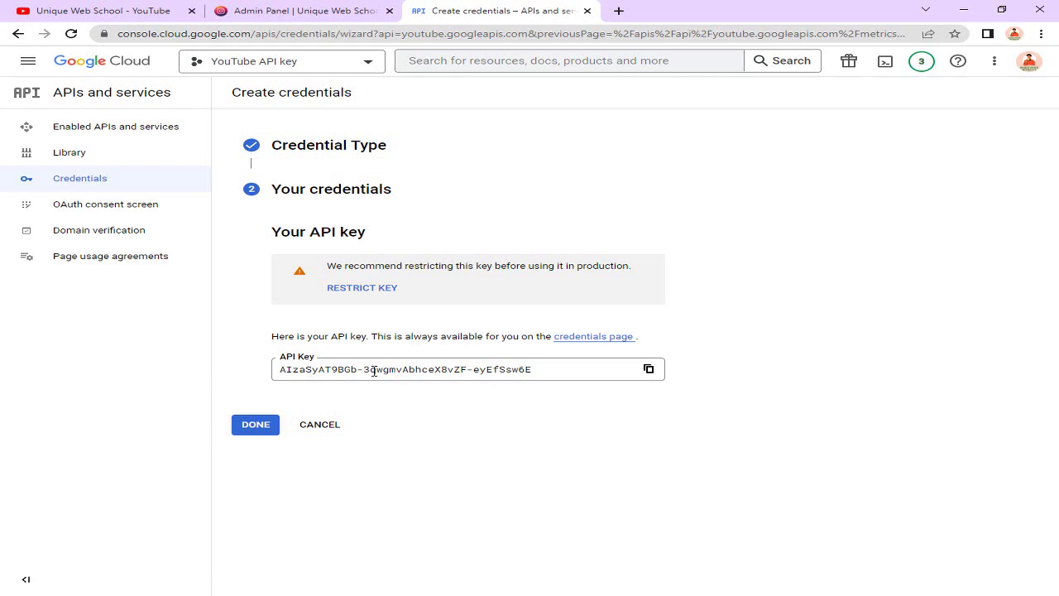
Copy the full generated API key from the Your credentials section.
left_click_drag(533, 369, 280, 369)
right_click(318, 368)
left_click(364, 385)
right_click(360, 370)
left_click(399, 381)
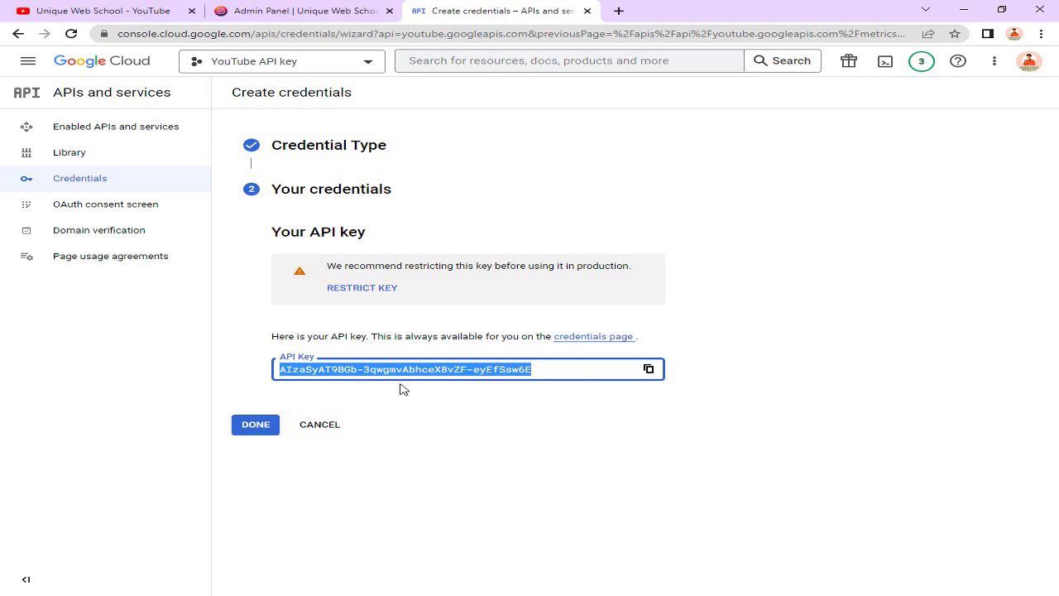
Switch back to the admin panel and paste the copied API key into the YouTube API key field.
left_click(302, 10)
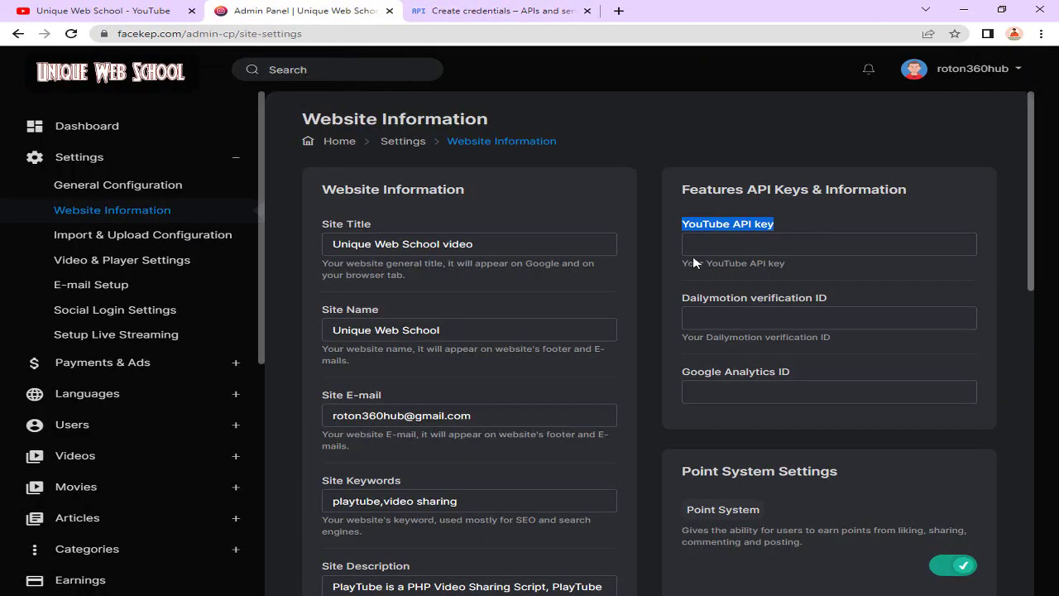
left_click(748, 242)
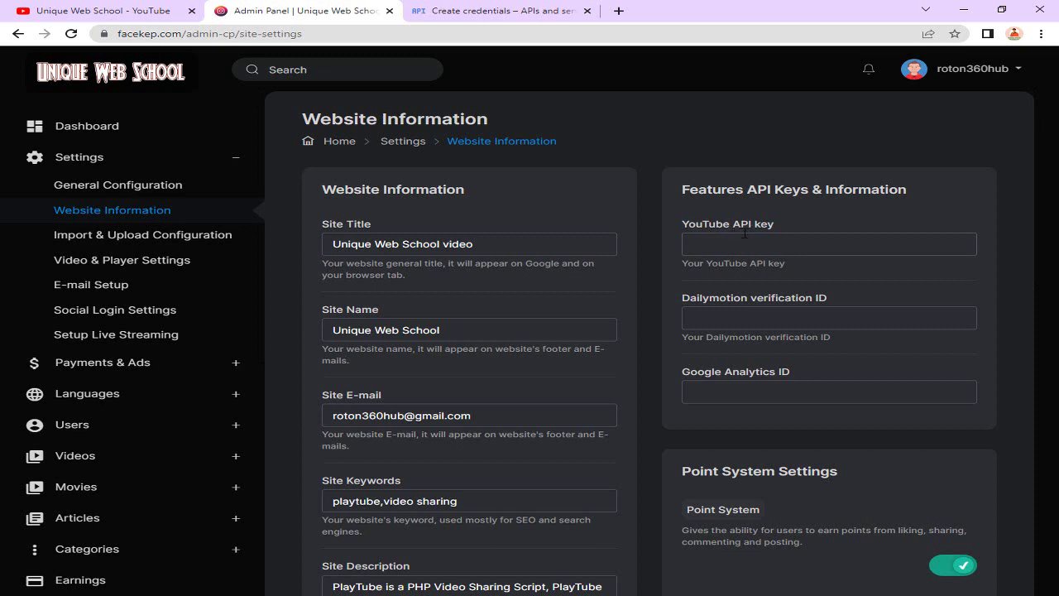
key("ctrl+v")
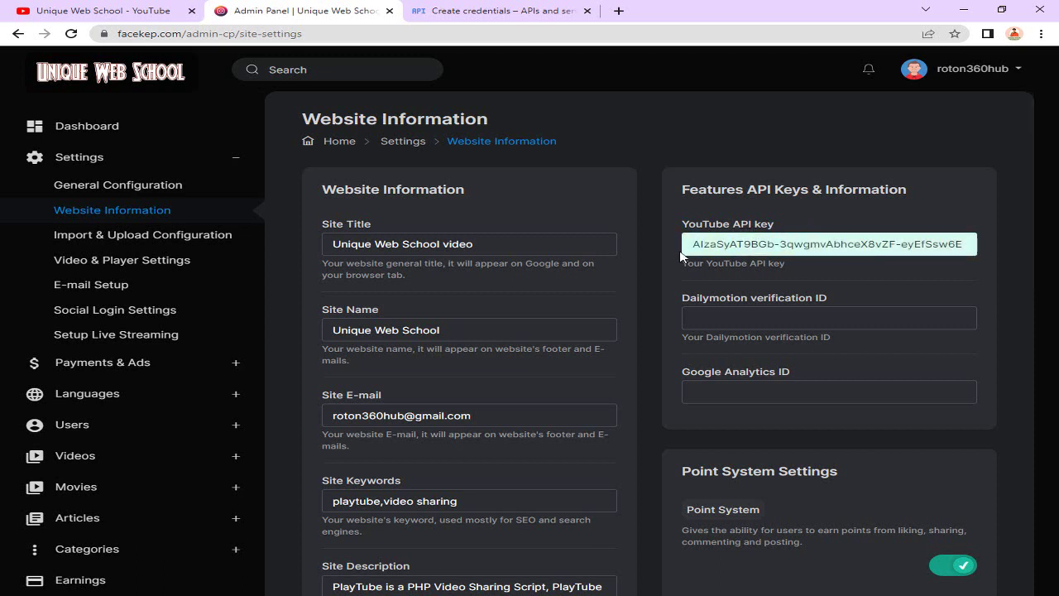
left_click_drag(697, 246, 1003, 245)
left_click(914, 214)
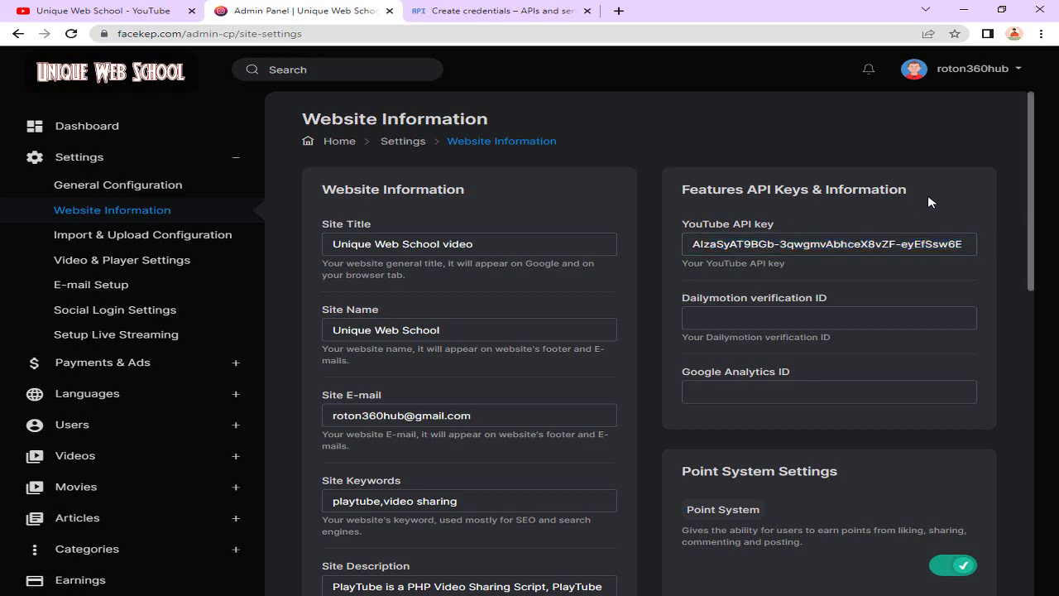
Reload the Website Information settings and check the saved YouTube API key field.
left_click(71, 33)
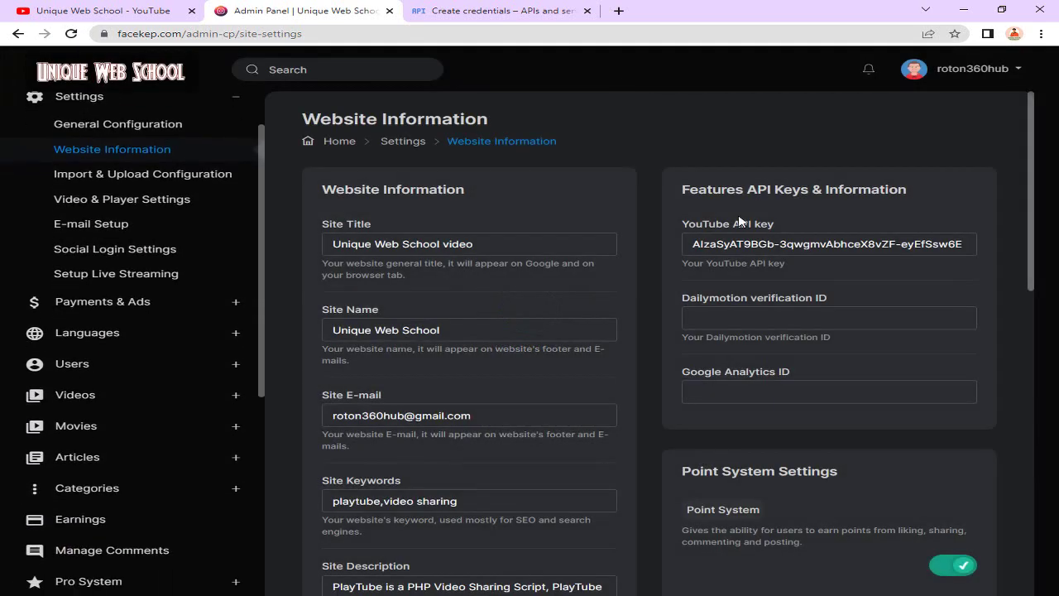
left_click_drag(690, 244, 977, 236)
left_click(917, 191)
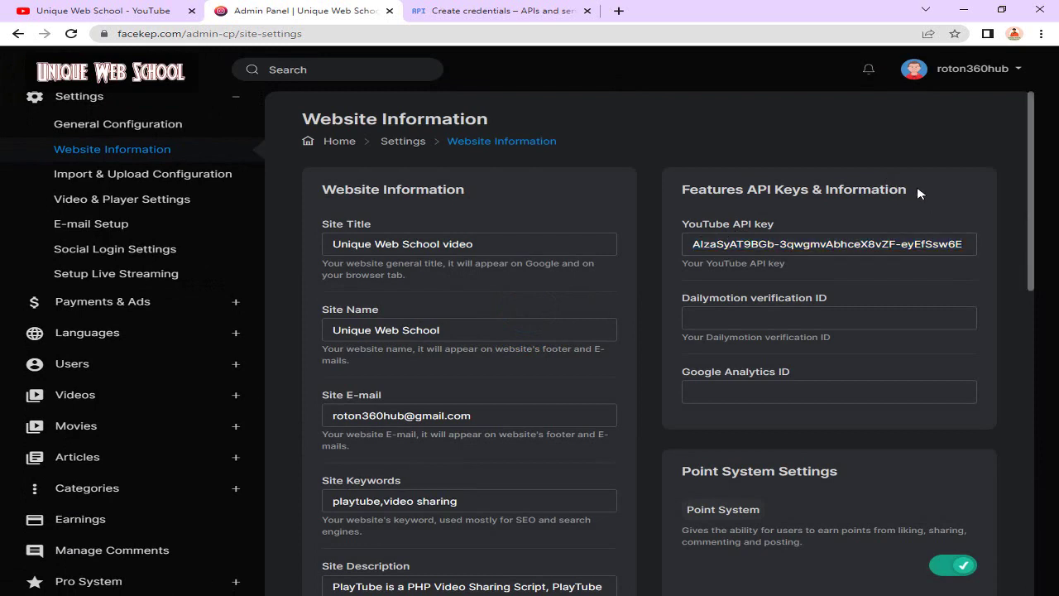
Open the site's front end in a new tab and go to its Import new video page.
right_click(139, 77)
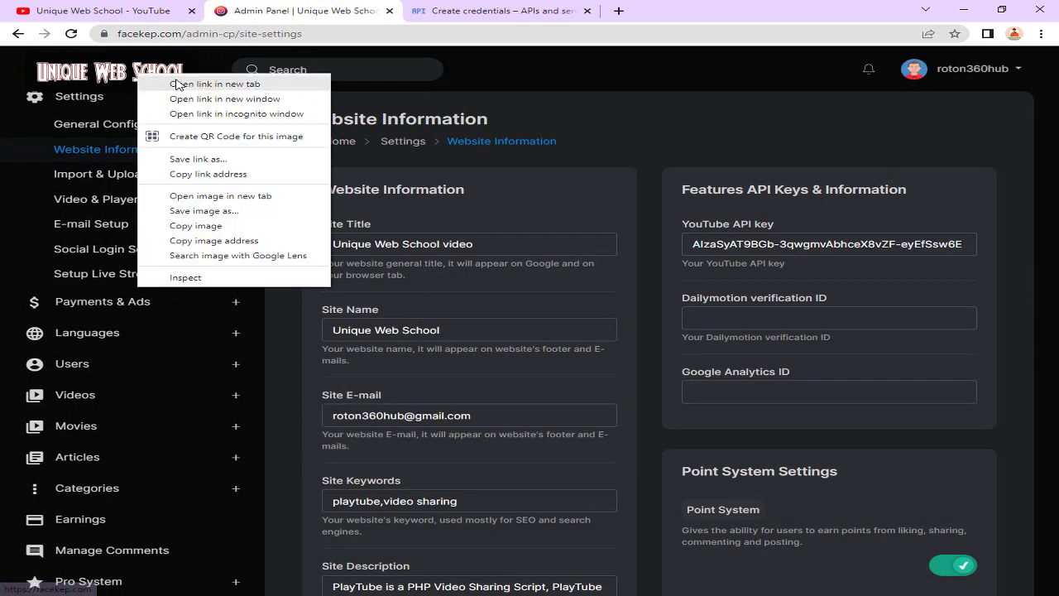
left_click(176, 83)
left_click(503, 12)
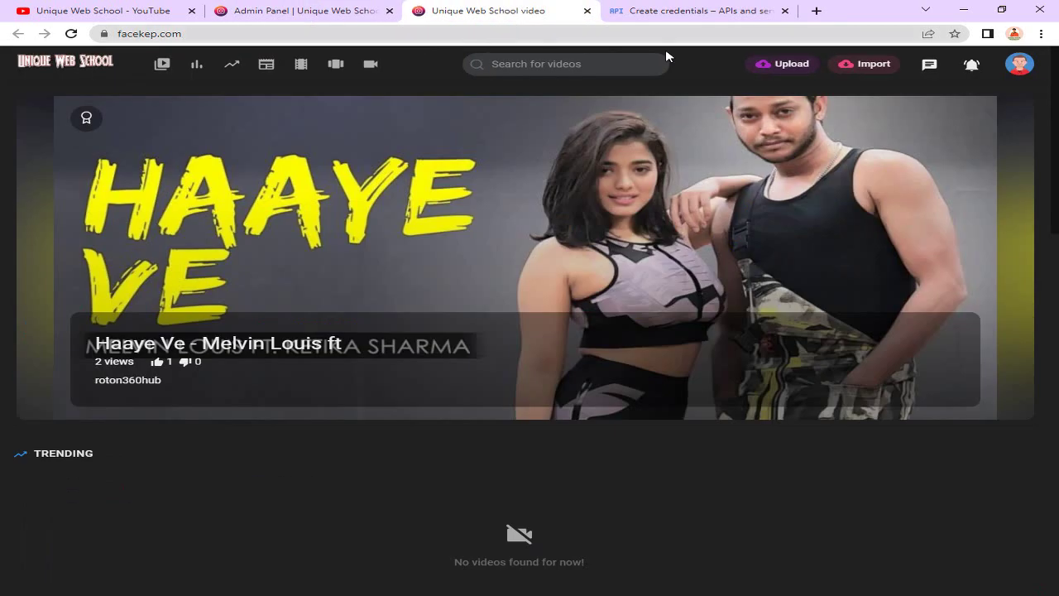
left_click(870, 66)
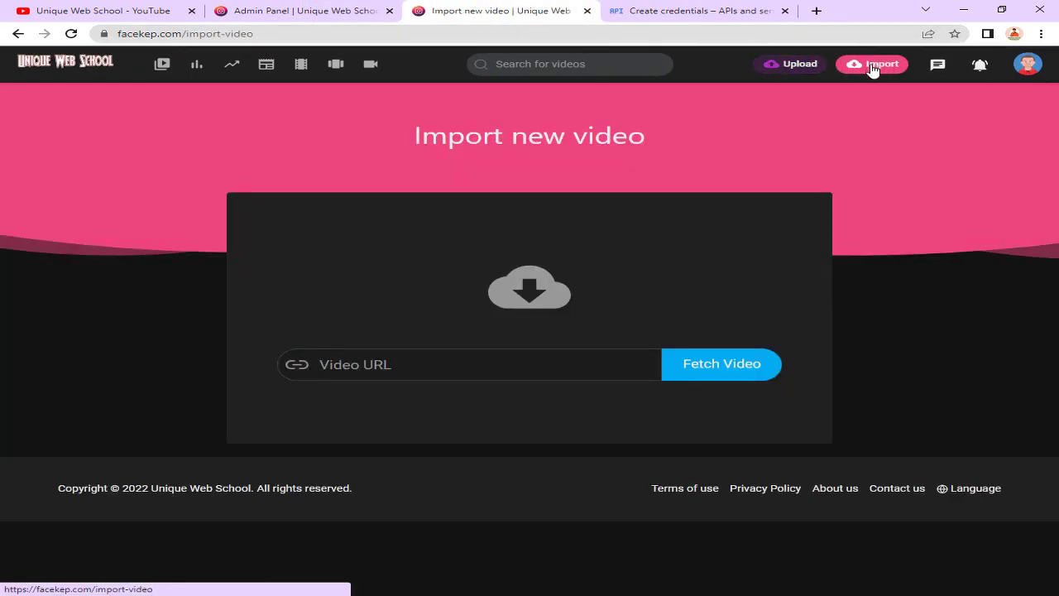
Copy the link of the "How to Install PlayTube" video from the Unique Web School YouTube channel's popular uploads.
left_click(124, 11)
scroll(534, 240, "down", 1)
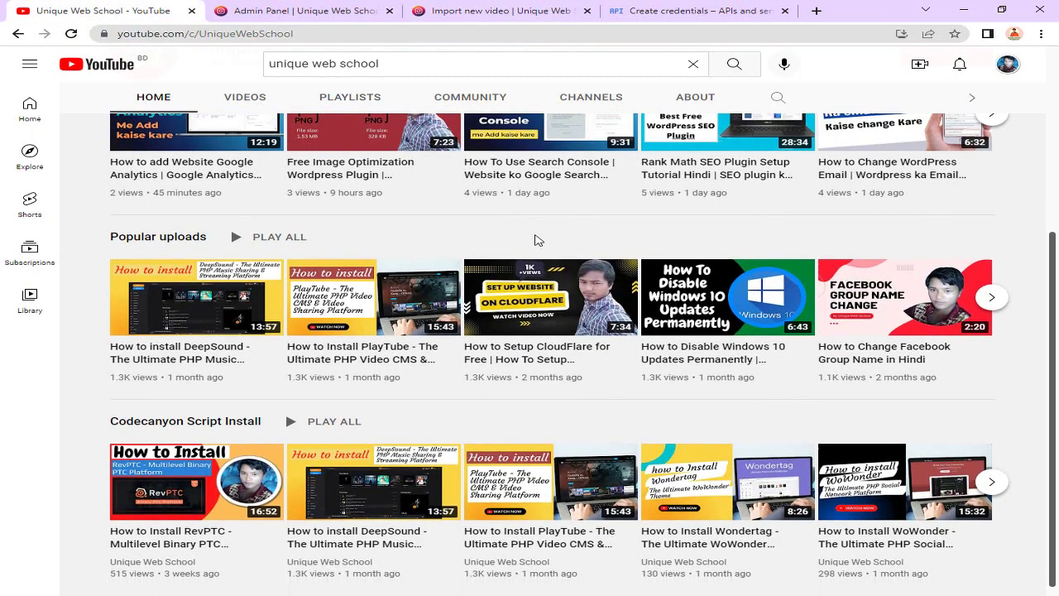
mouse_move(360, 358)
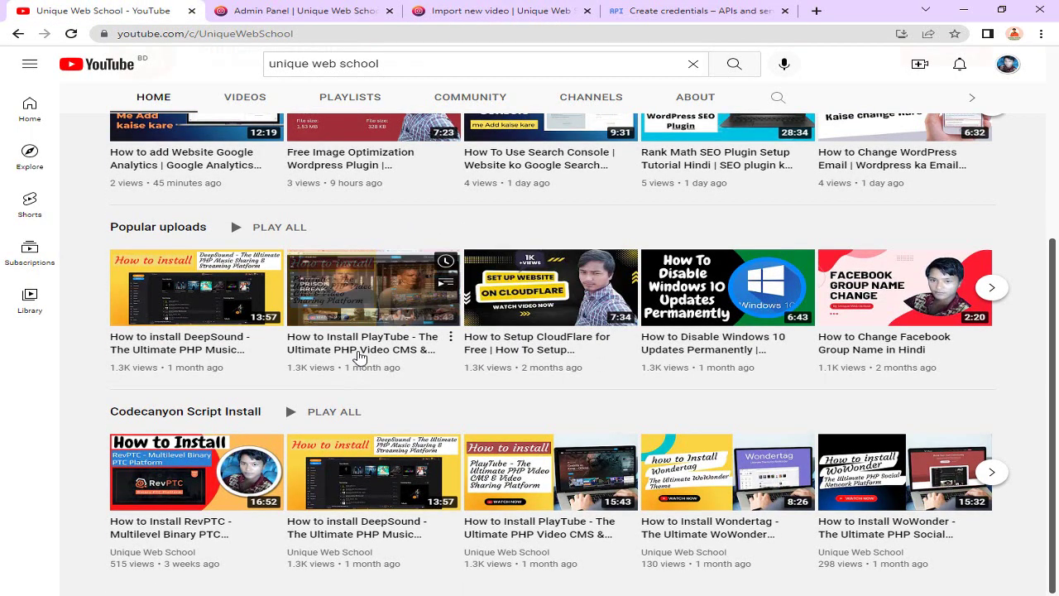
right_click(406, 349)
left_click(444, 428)
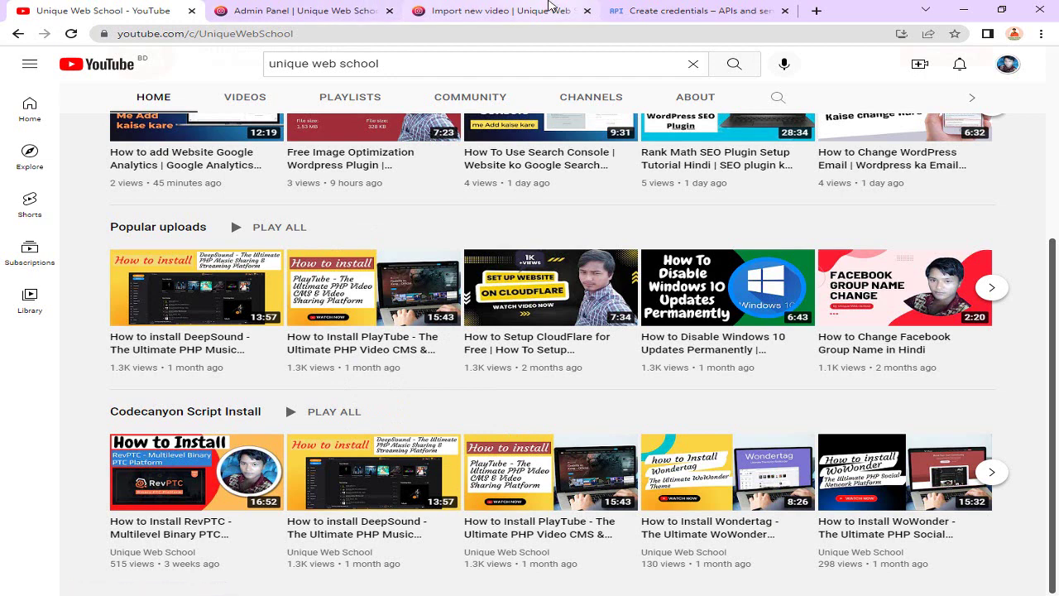
Paste the copied YouTube link as the video URL on the Import new video page and fetch the video.
left_click(548, 10)
left_click(475, 347)
right_click(453, 354)
left_click(512, 459)
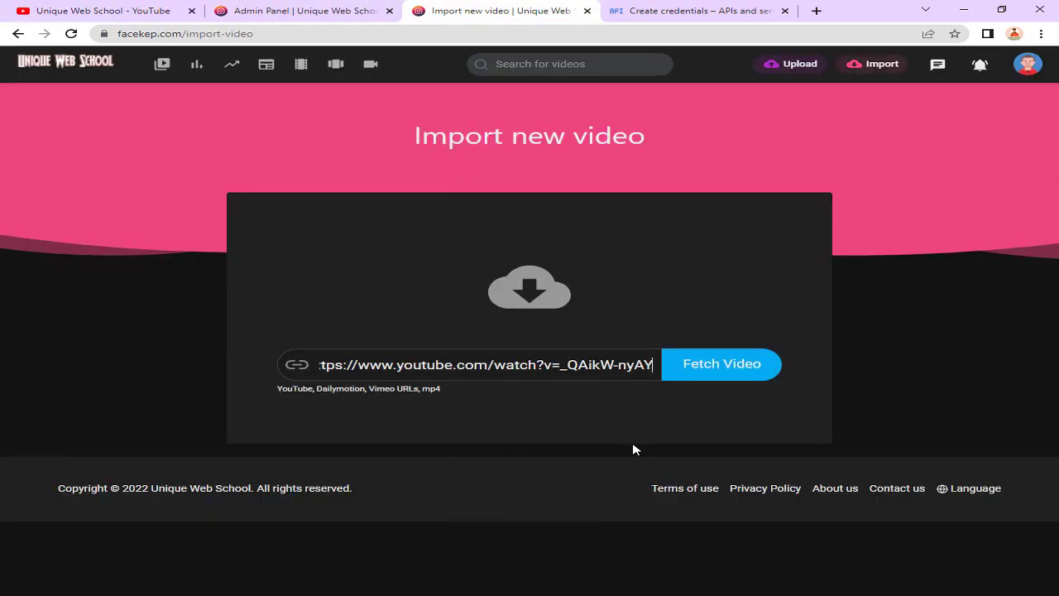
left_click(716, 372)
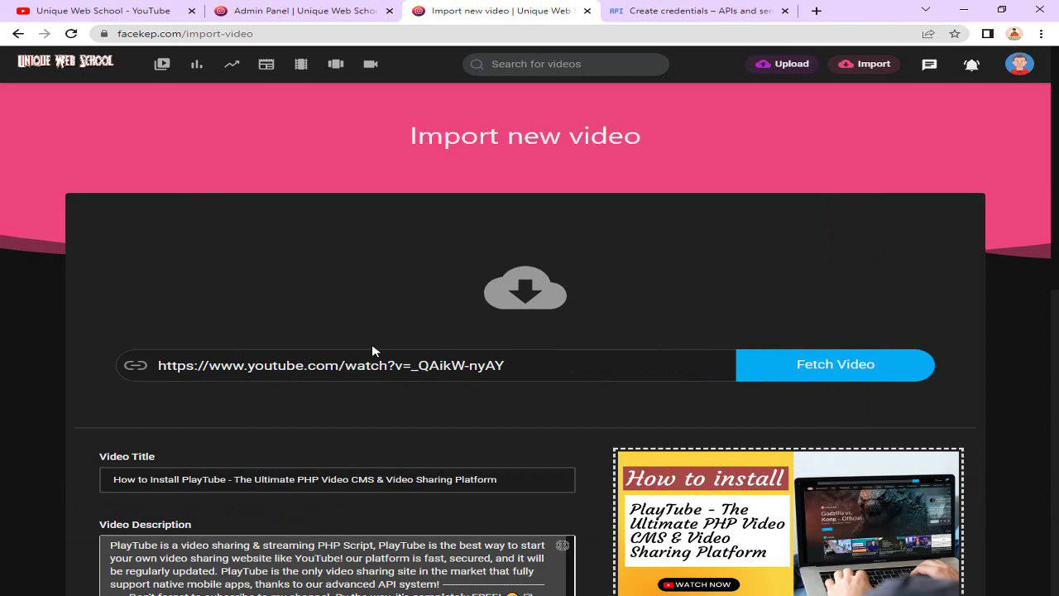
Review the fetched video's URL, title, description and thumbnail on the import form.
left_click_drag(433, 165, 607, 218)
scroll(236, 205, "down", 2)
left_click_drag(161, 171, 182, 172)
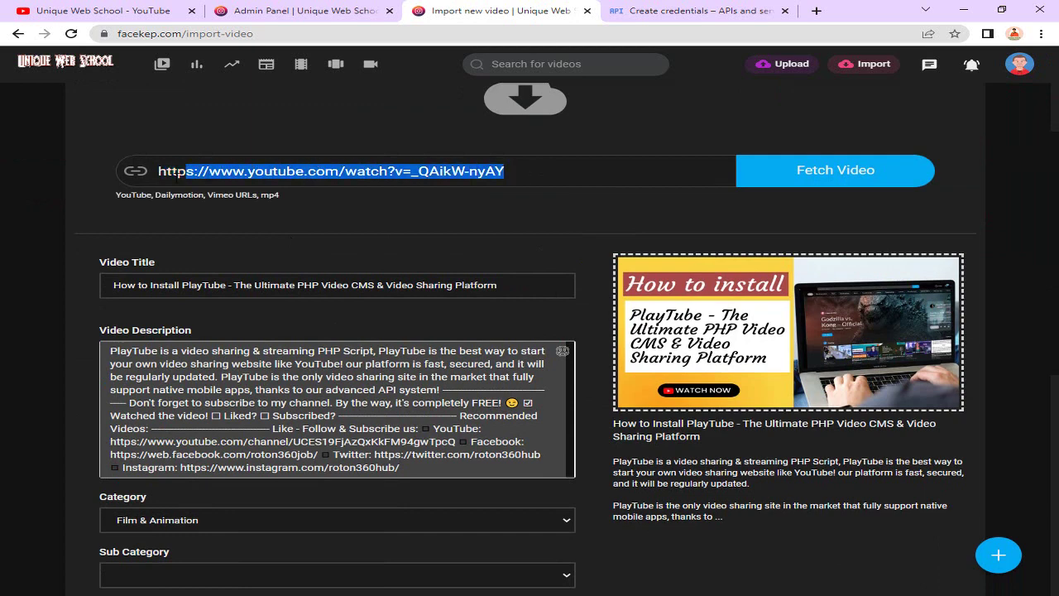
scroll(189, 198, "down", 2)
left_click_drag(114, 138, 497, 156)
scroll(476, 165, "down", 2)
scroll(131, 166, "up", 1)
left_click_drag(108, 155, 445, 300)
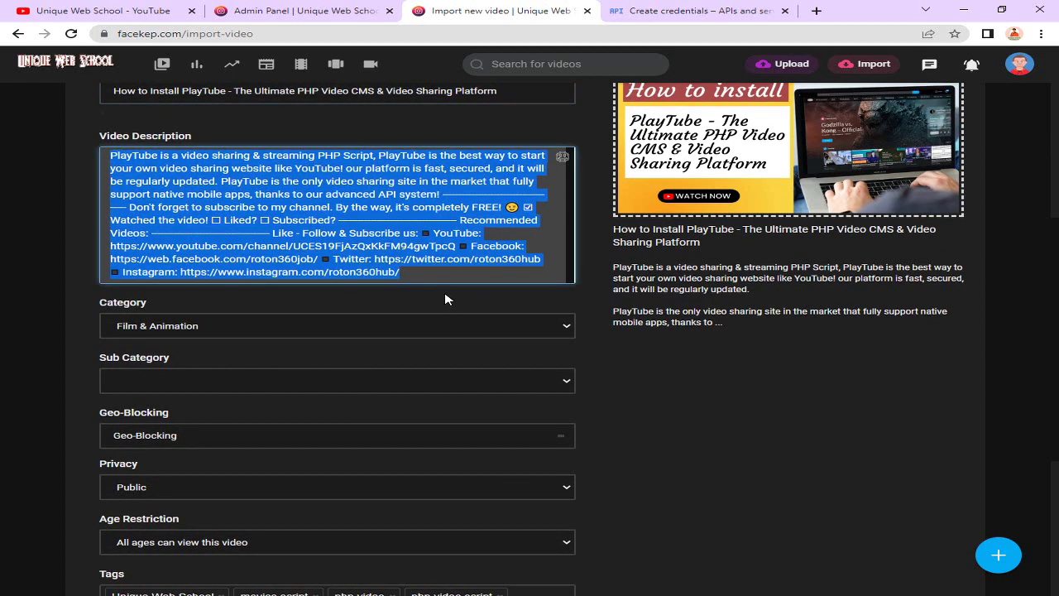
left_click(400, 250)
scroll(403, 248, "up", 3)
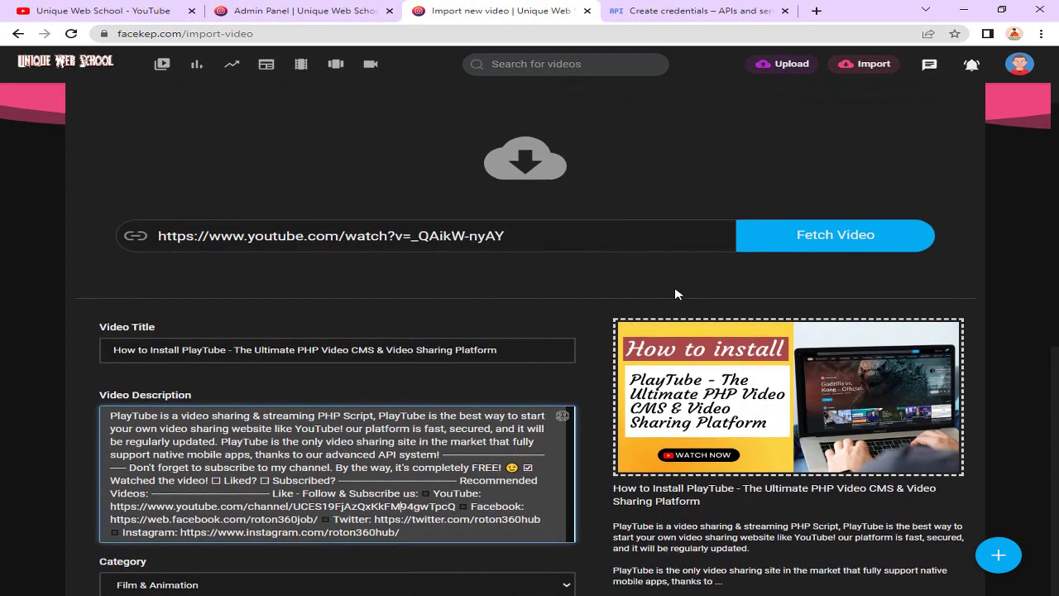
scroll(793, 439, "down", 2)
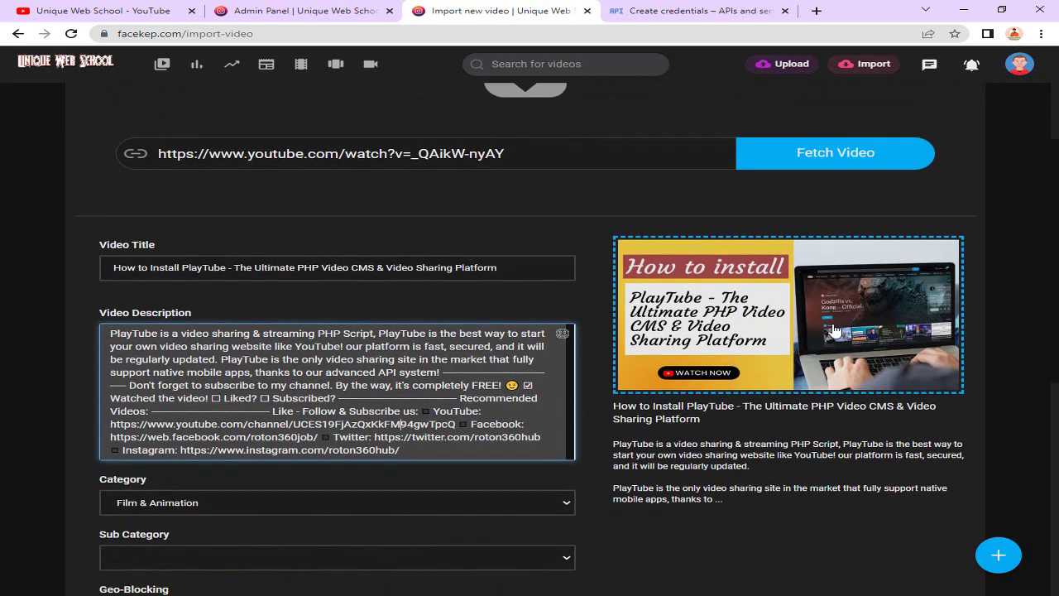
scroll(687, 311, "down", 2)
Set the imported video's category to Entertainment.
double_click(117, 305)
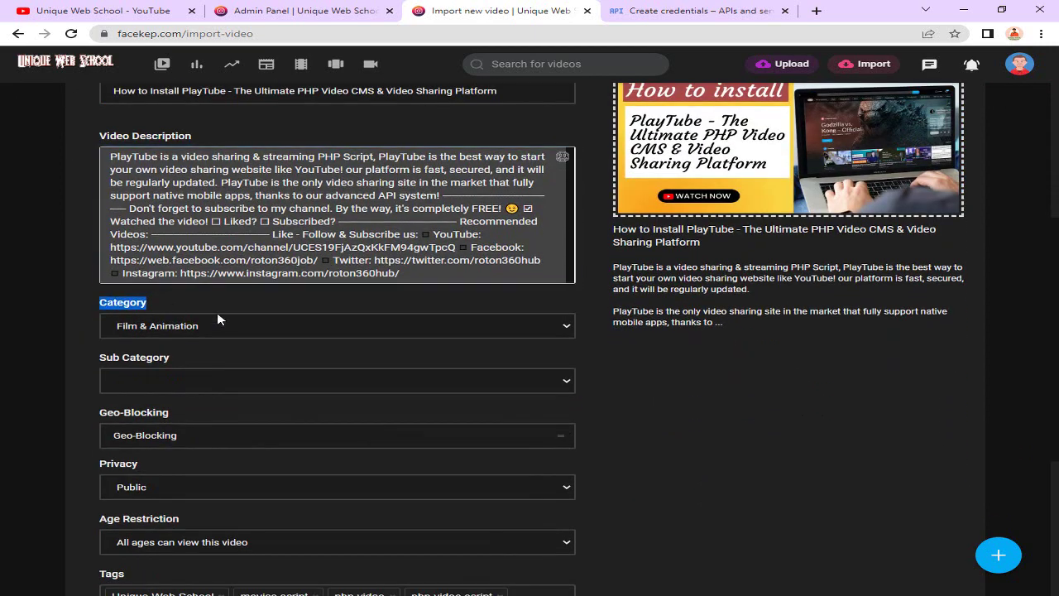
left_click(218, 328)
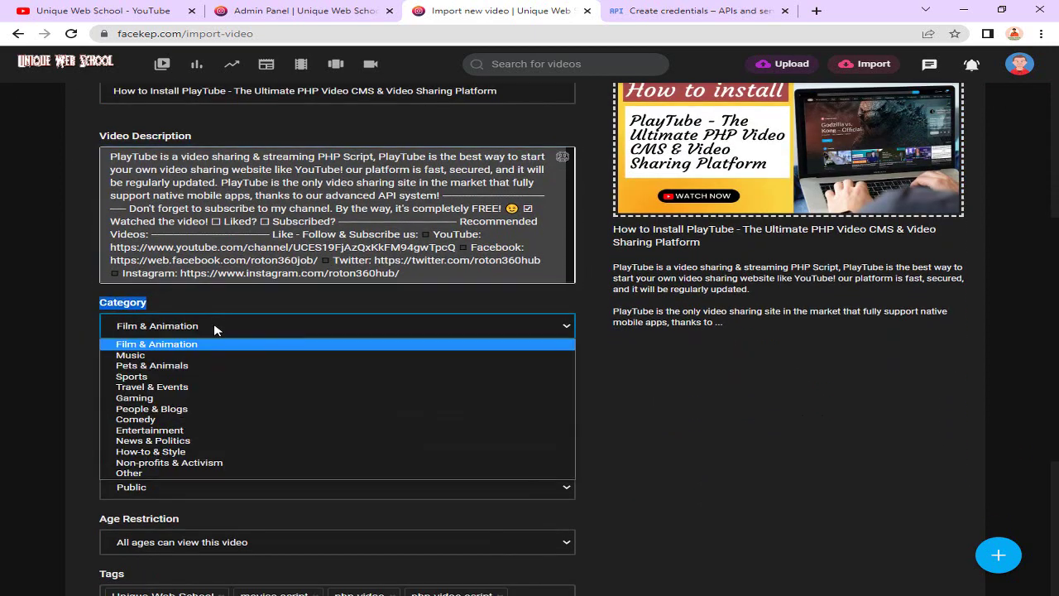
left_click(210, 429)
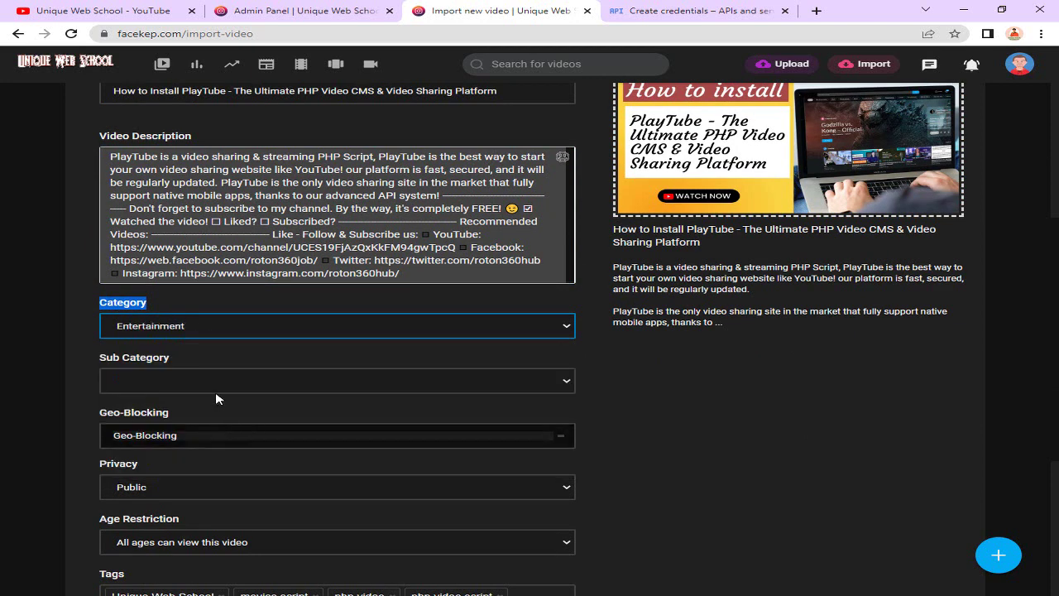
Examine the remaining import settings: sub category, geo-blocking, privacy, age restriction and the fetched tags.
scroll(187, 286, "down", 2)
left_click(156, 252)
scroll(190, 268, "down", 2)
left_click(183, 180)
left_click(651, 213)
left_click(159, 221)
left_click(202, 242)
left_click_drag(100, 261, 206, 276)
left_click(203, 278)
left_click(234, 250)
scroll(122, 286, "down", 1)
left_click_drag(98, 276, 212, 273)
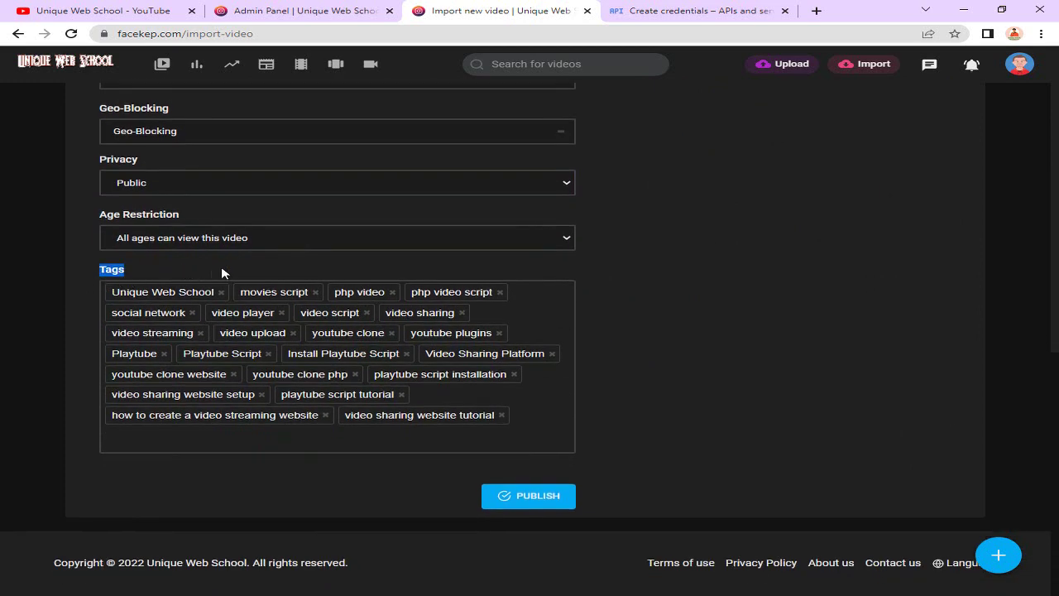
left_click(366, 438)
Glance back at the YouTube channel, return to the import form and publish the imported video.
left_click(91, 11)
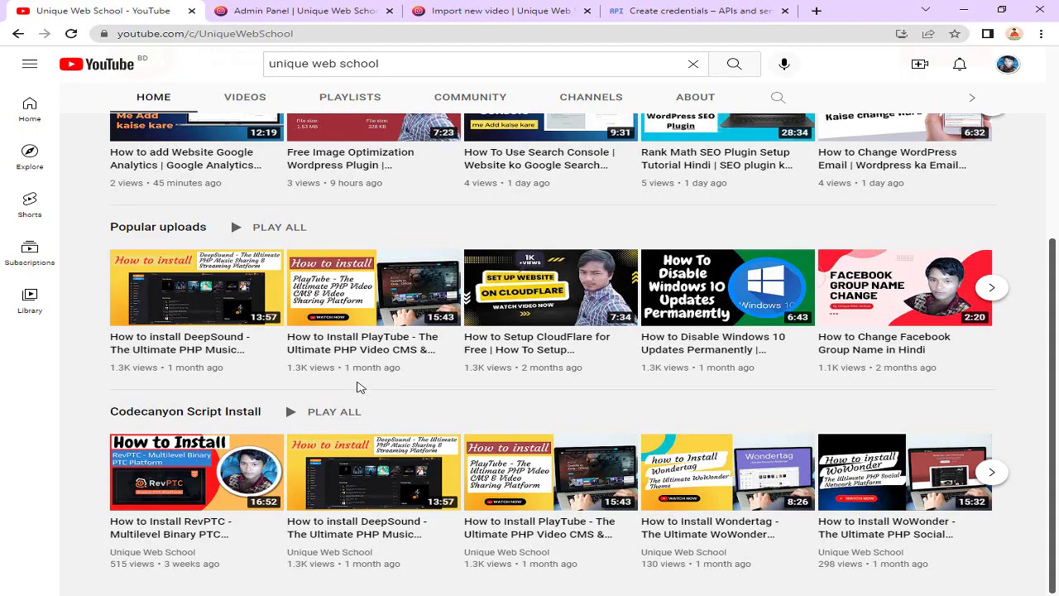
left_click(505, 10)
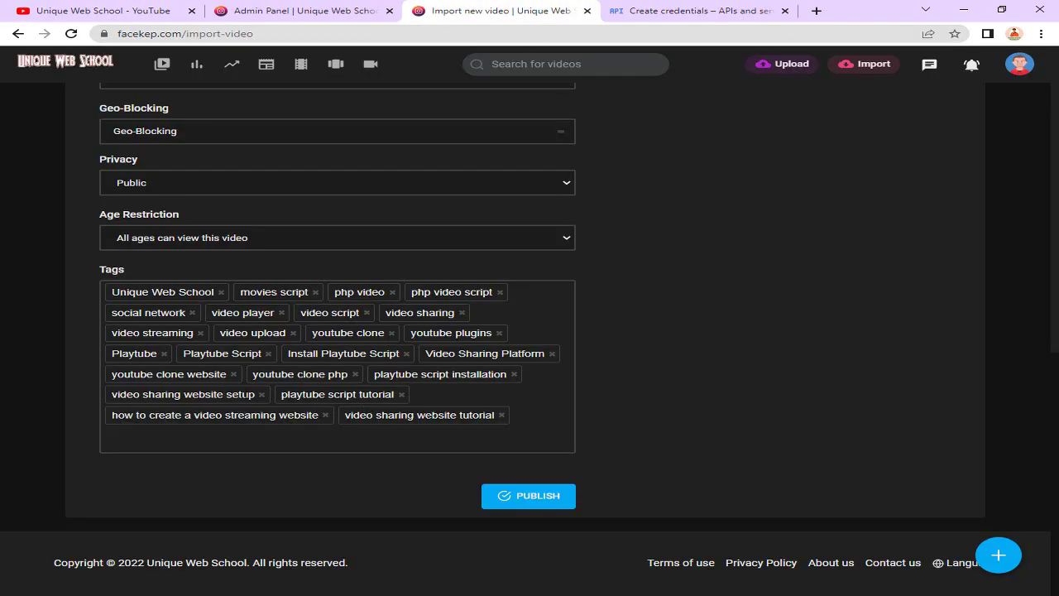
left_click(555, 503)
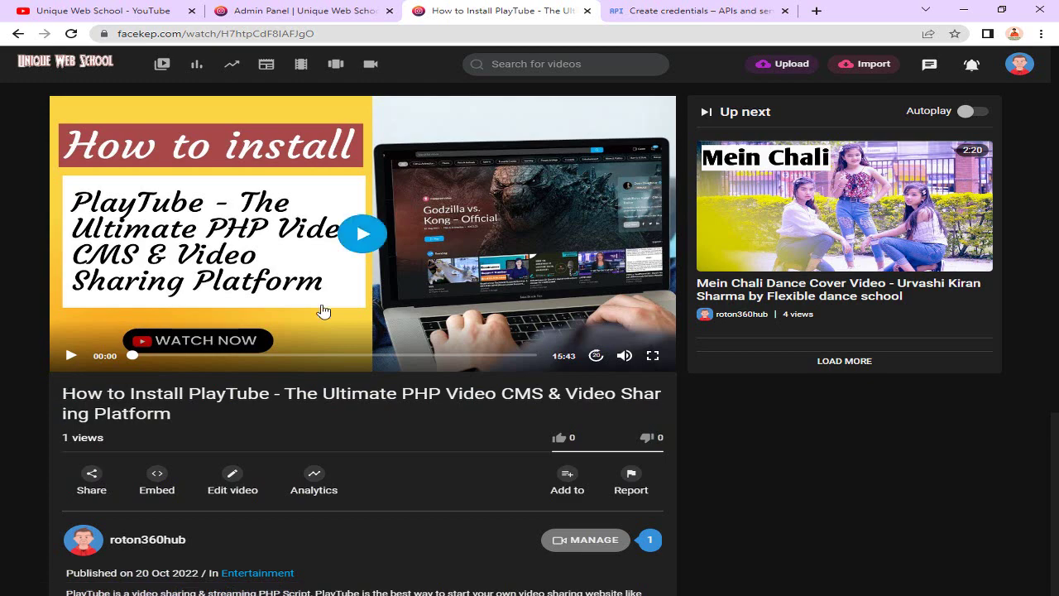
Play the published video muted, check the watch page, view the video in full screen and exit full screen.
scroll(466, 310, "down", 3)
scroll(647, 239, "up", 3)
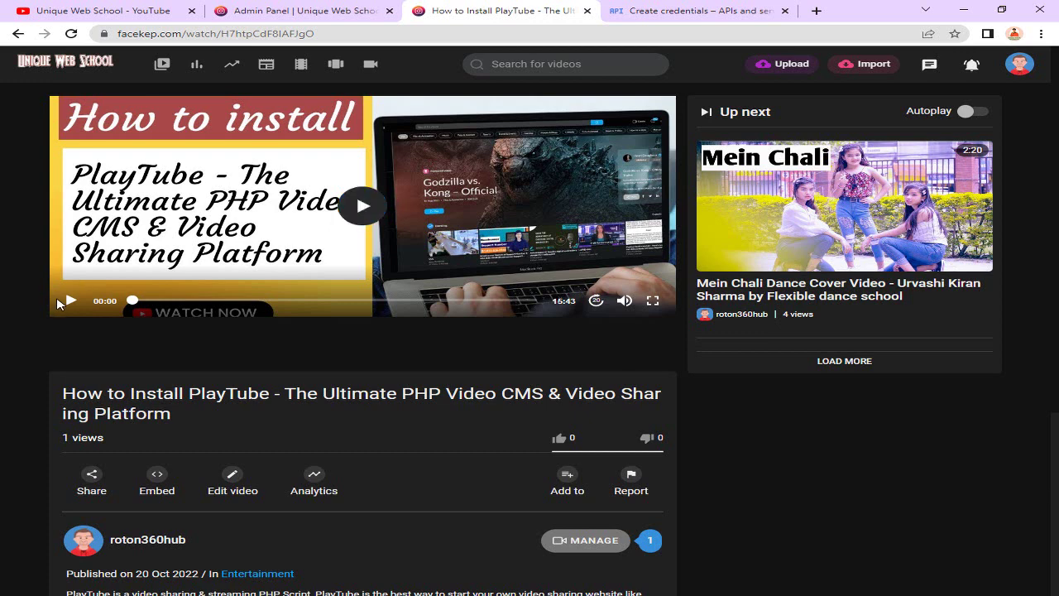
left_click(70, 304)
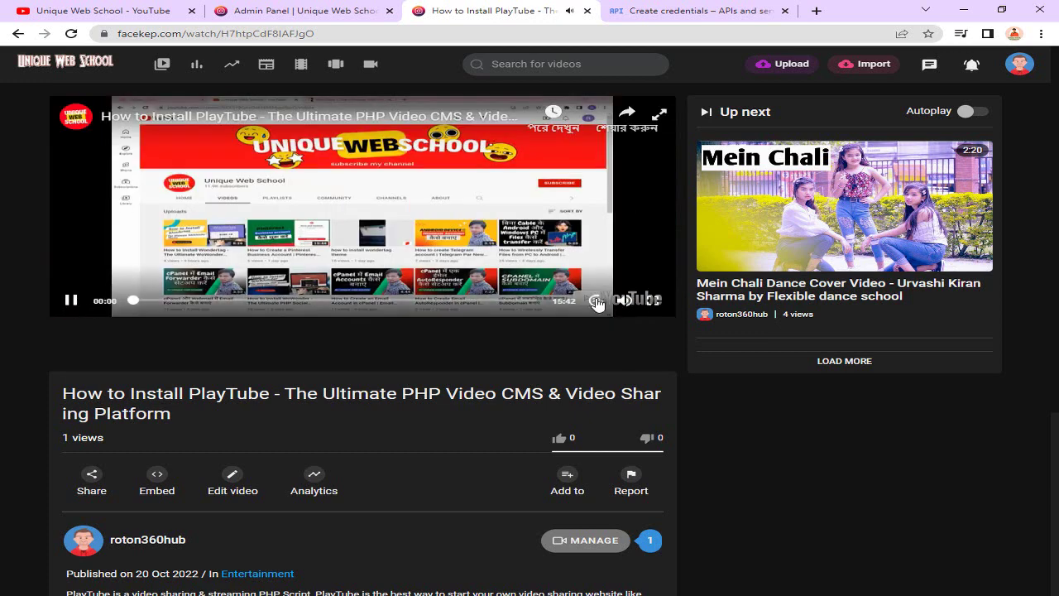
left_click(627, 304)
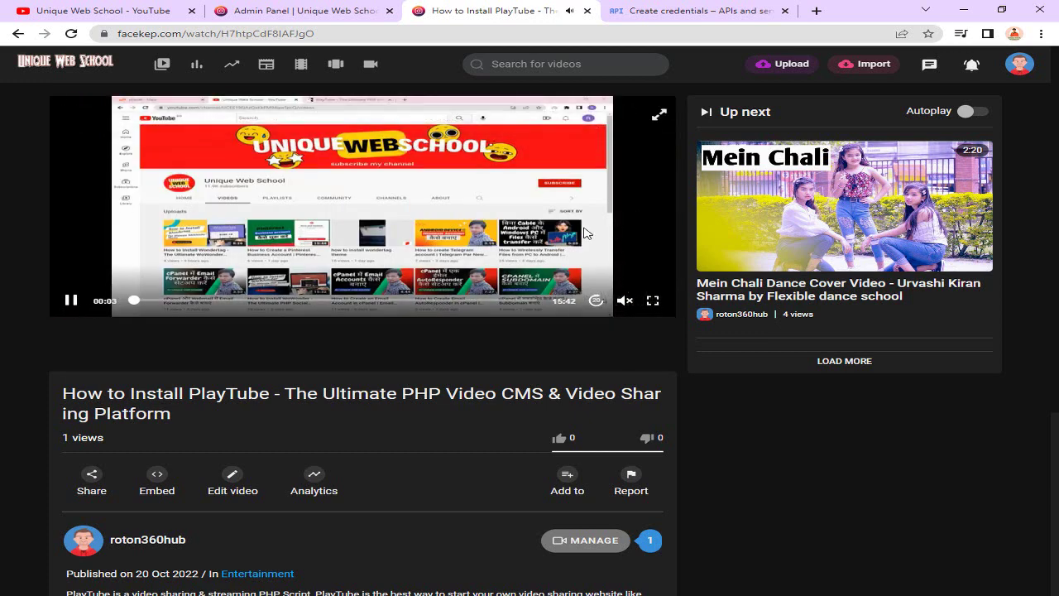
scroll(206, 243, "down", 3)
scroll(300, 264, "up", 3)
left_click(652, 300)
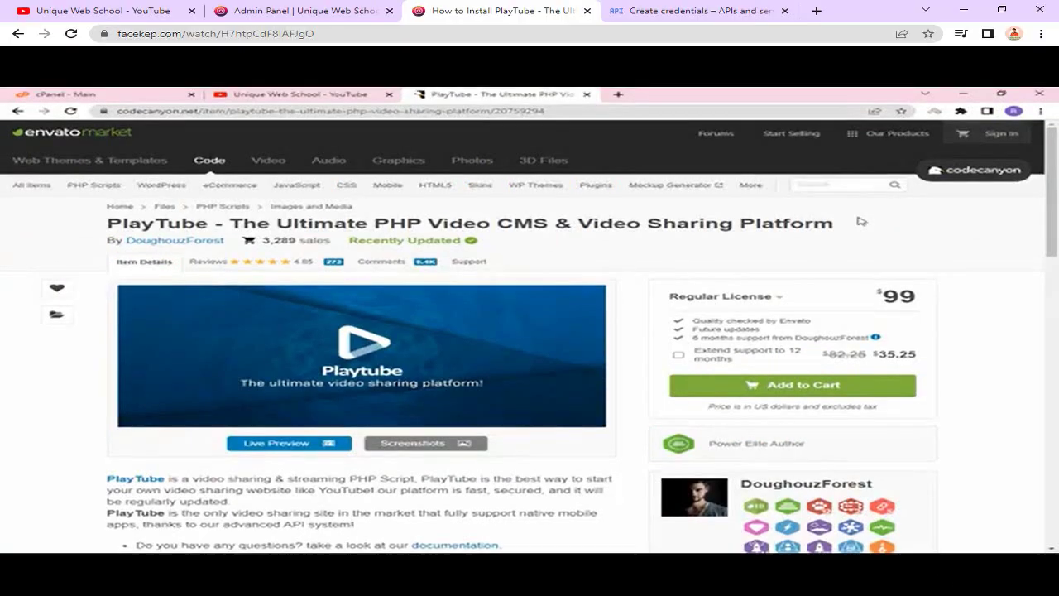
key("Escape")
Open a blank Import new video form and load the YouTube home page in a new tab.
left_click(851, 74)
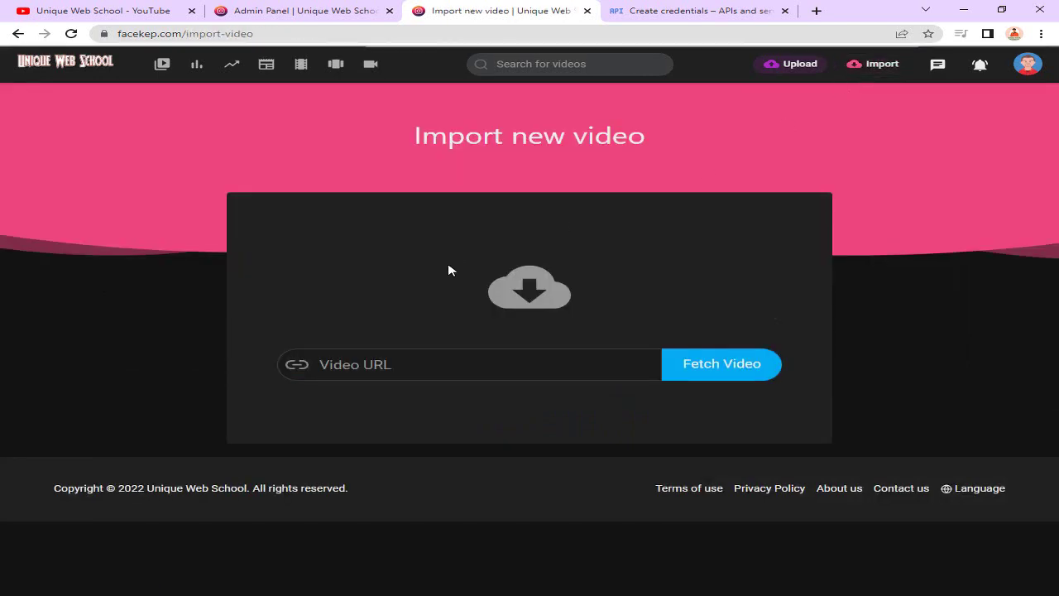
left_click(91, 11)
right_click(99, 58)
left_click(163, 70)
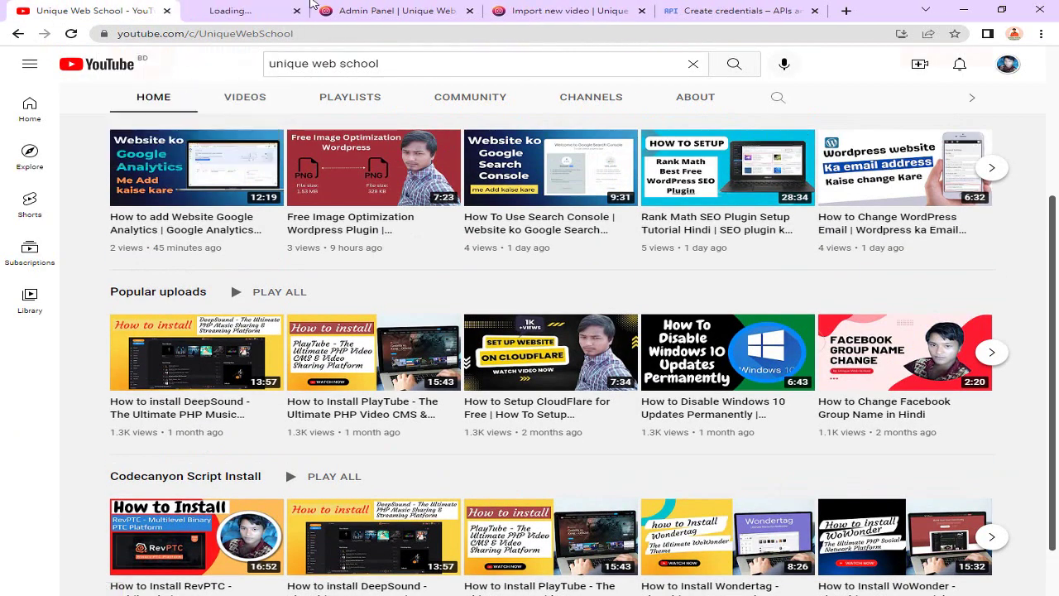
left_click(298, 8)
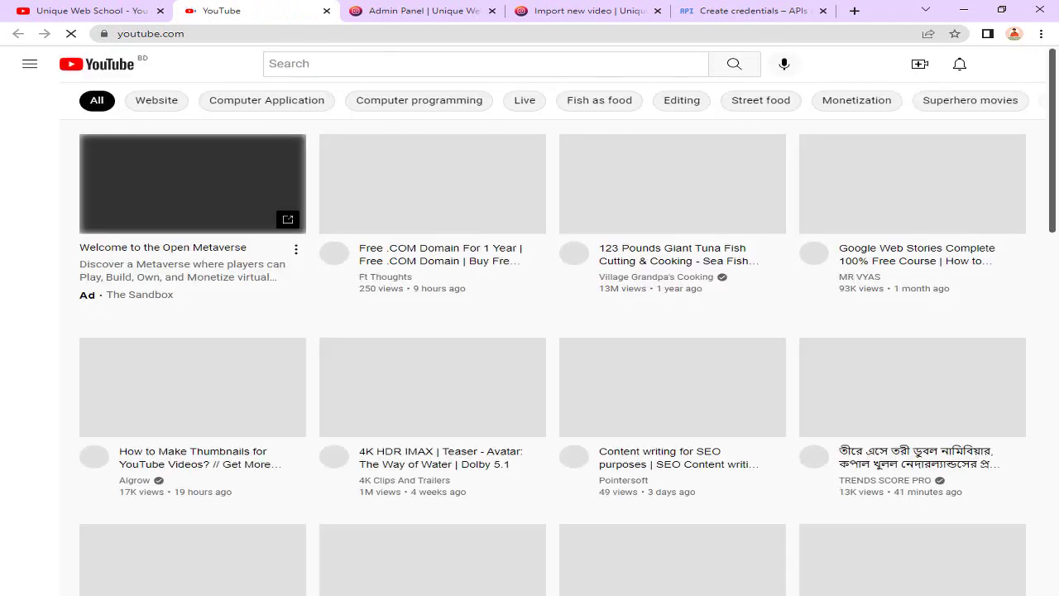
key("alt+Tab")
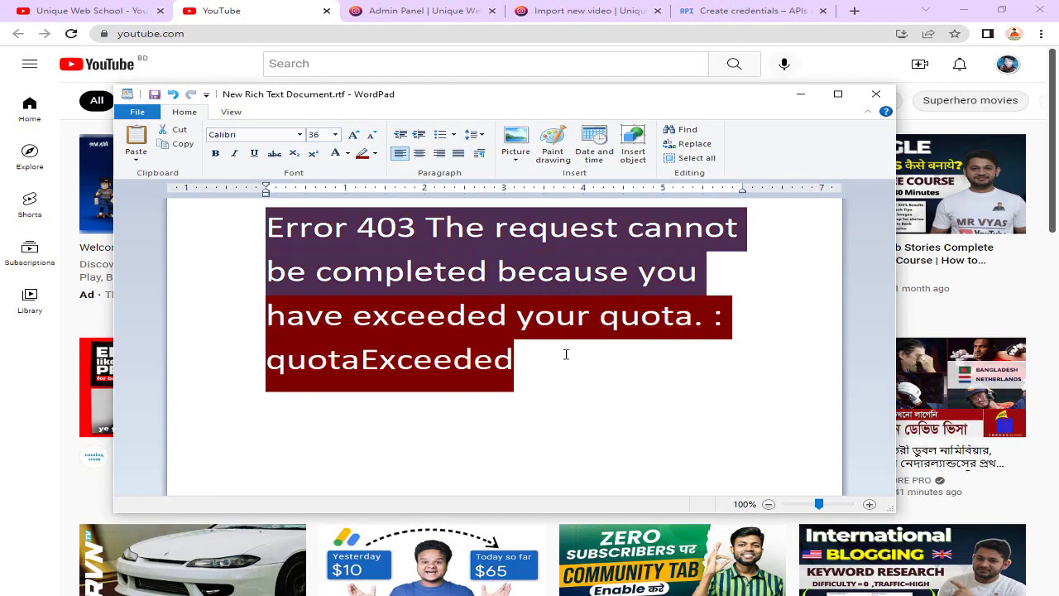
left_click(244, 6)
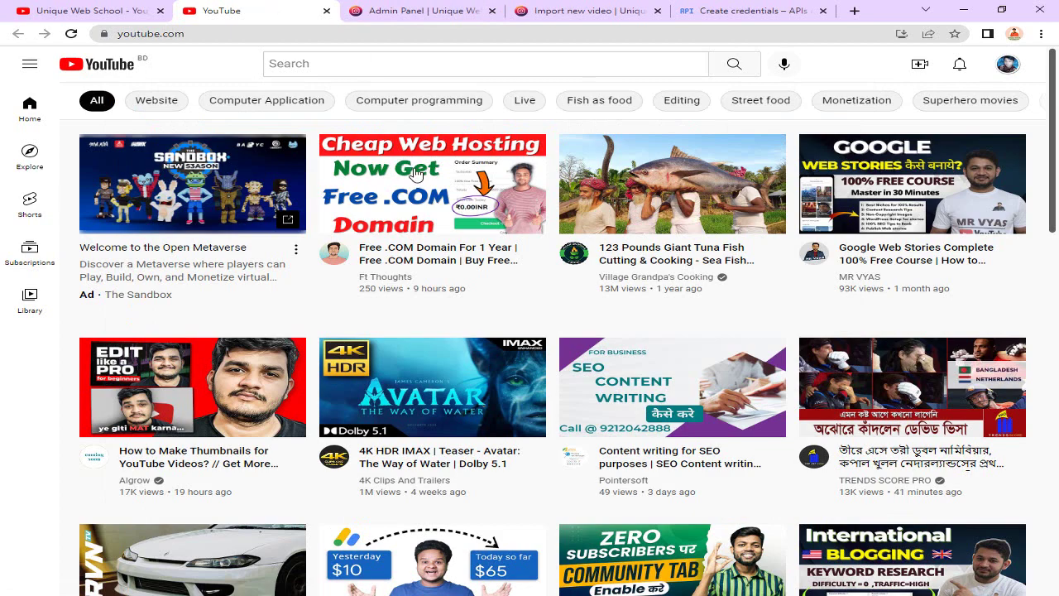
Find the "One Fruit for a Table" Wax Apple video in the YouTube home feed and copy its link.
scroll(685, 293, "down", 4)
scroll(593, 266, "down", 5)
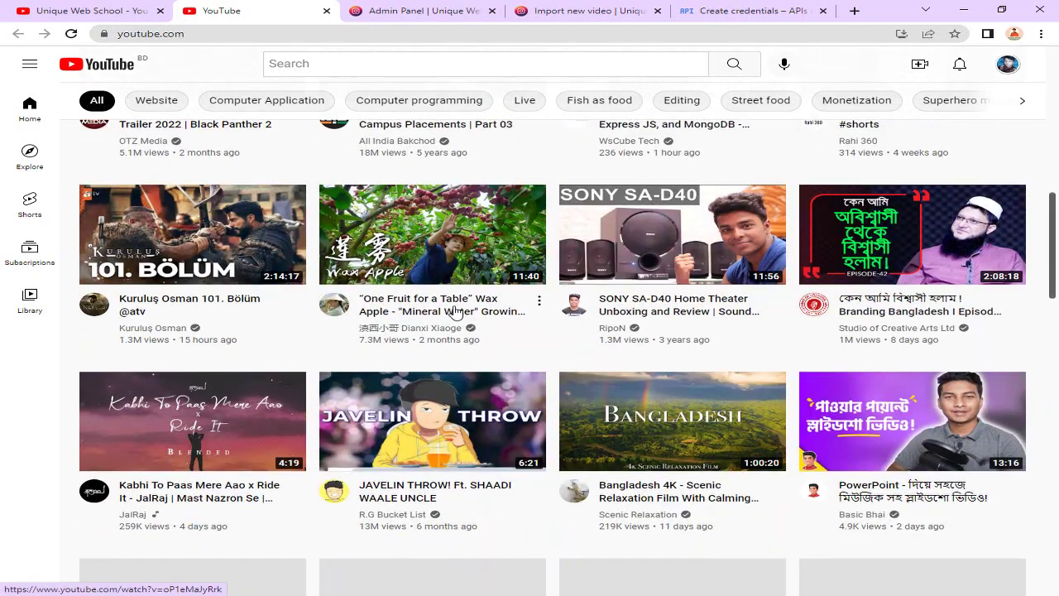
right_click(454, 311)
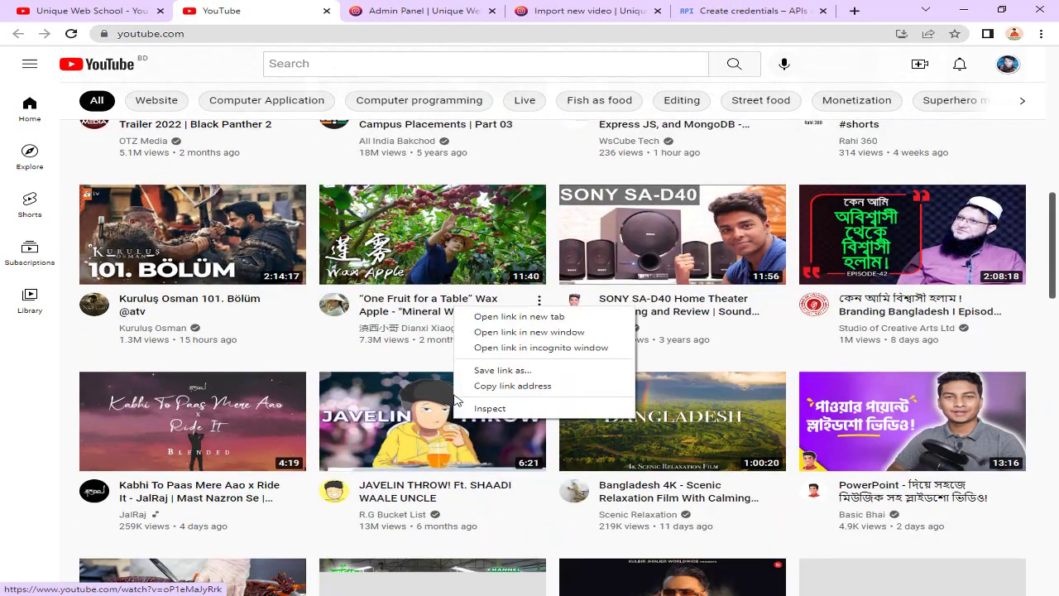
left_click(496, 386)
Paste the Wax Apple video's link as the video URL on the Import new video page and fetch it.
left_click(422, 8)
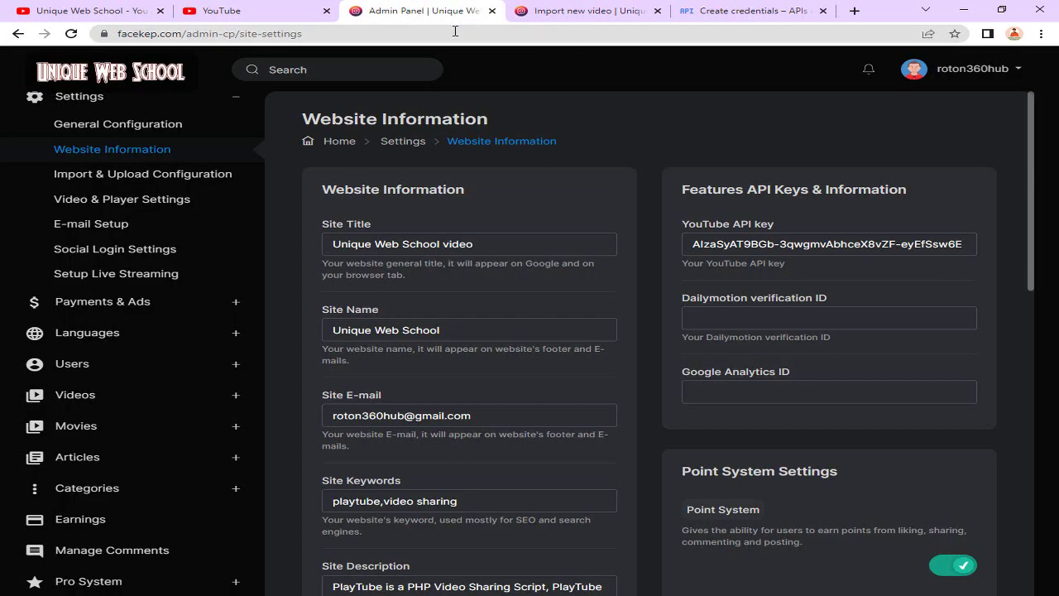
left_click(541, 8)
right_click(486, 364)
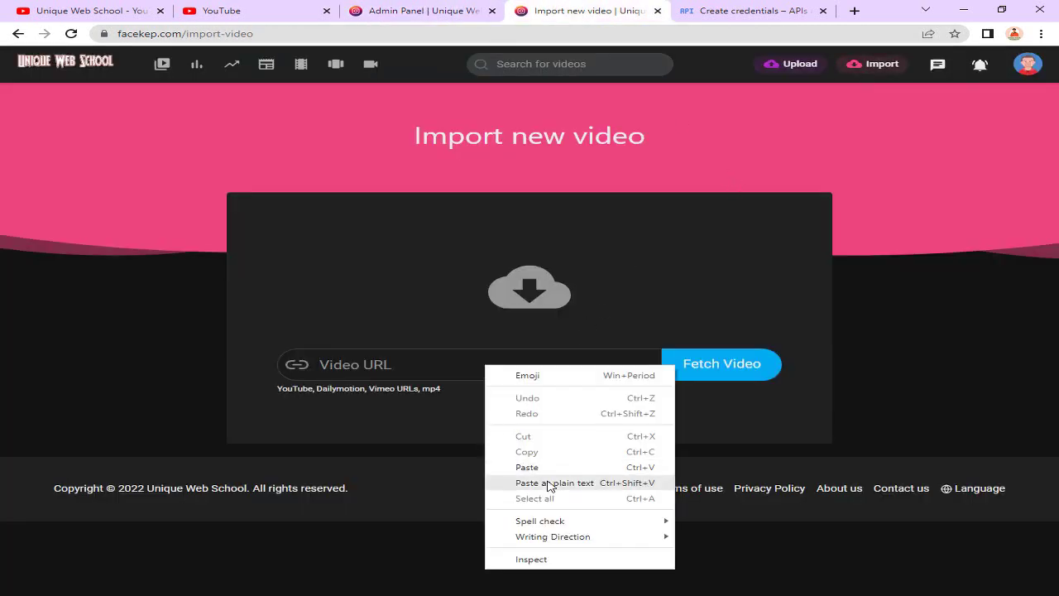
left_click(490, 482)
left_click(713, 381)
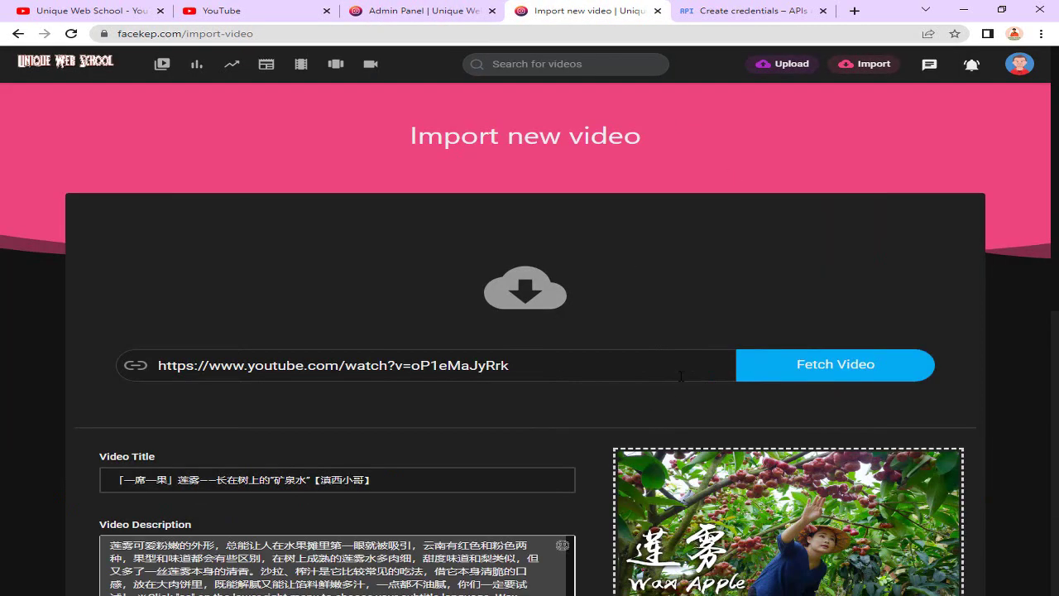
Review the Wax Apple video's fetched title, settings and tags, and return to the site's homepage.
scroll(496, 290, "down", 4)
left_click_drag(381, 157, 13, 153)
scroll(342, 239, "down", 3)
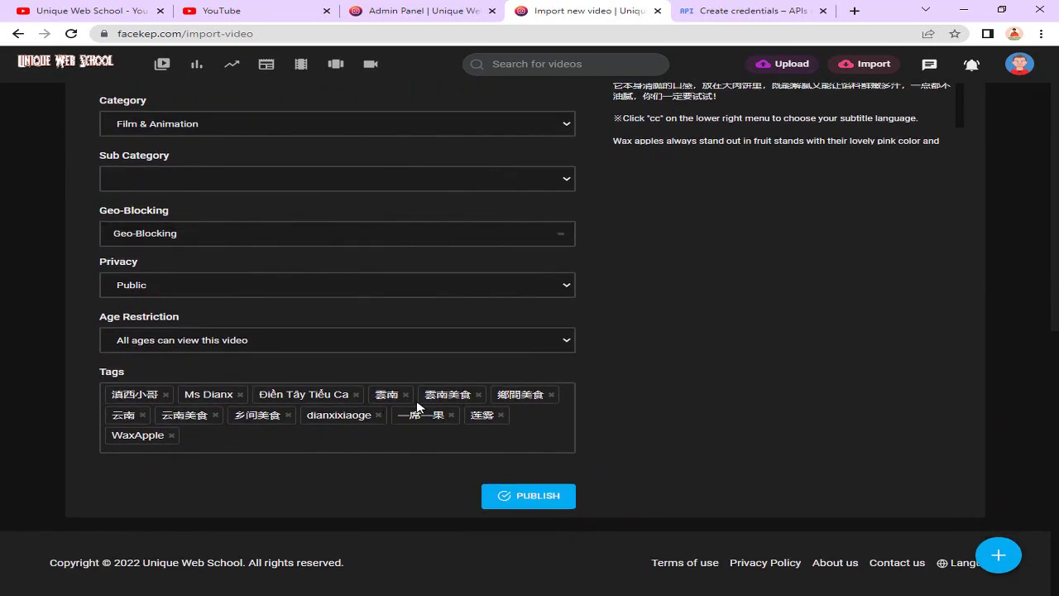
scroll(581, 368, "up", 7)
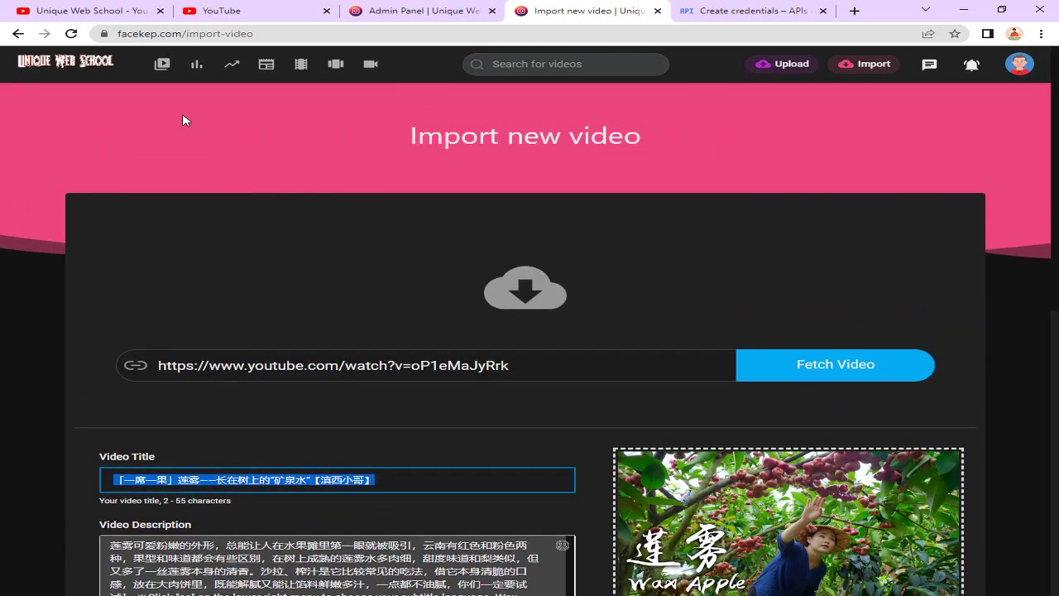
left_click(71, 63)
Switch to the WordPad document and highlight the Error 403 quotaExceeded text to review it.
key("alt+Tab")
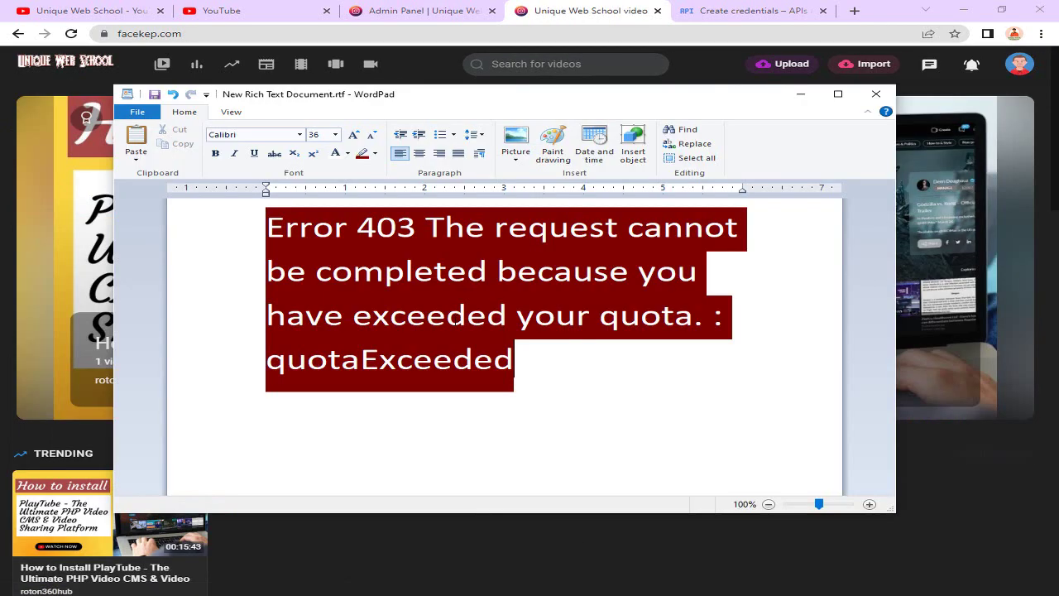
left_click_drag(266, 223, 585, 378)
left_click(587, 378)
Switch to the Unique Web School YouTube channel page and view the channel name in its header.
left_click(106, 10)
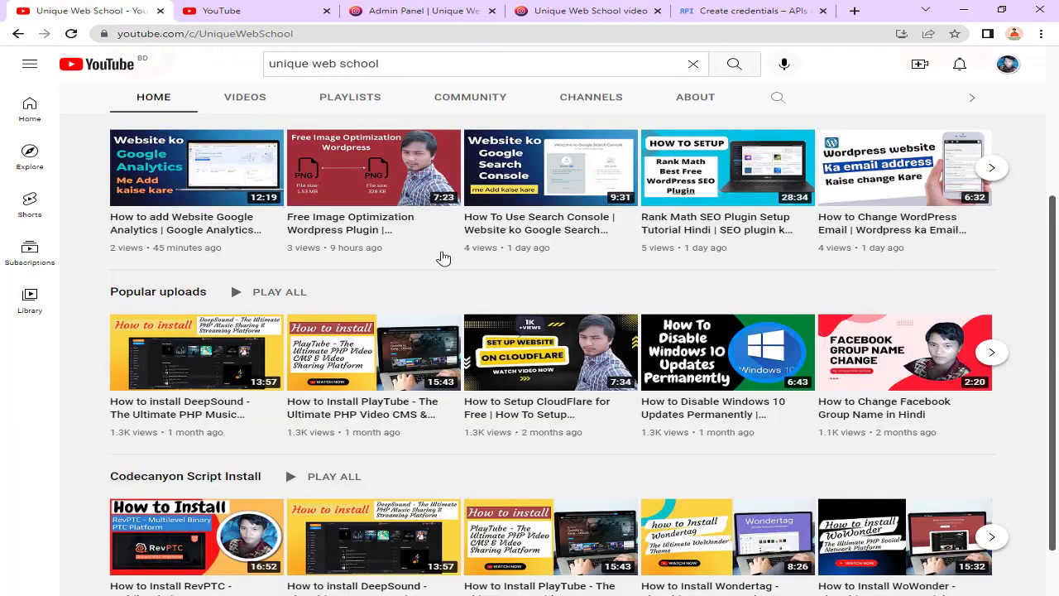
scroll(297, 172, "up", 3)
left_click_drag(195, 245, 421, 250)
left_click(463, 256)
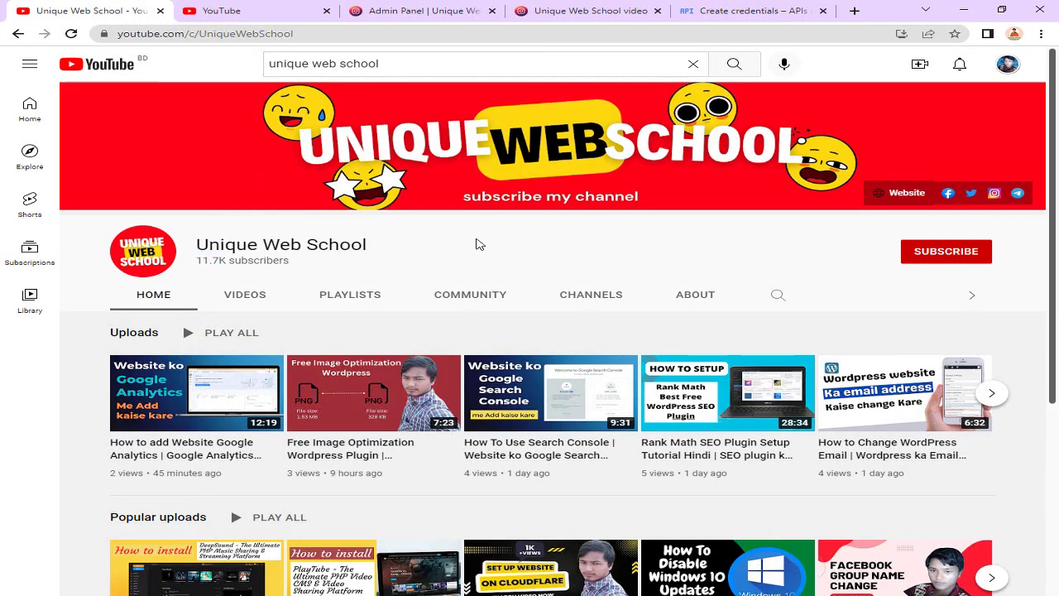